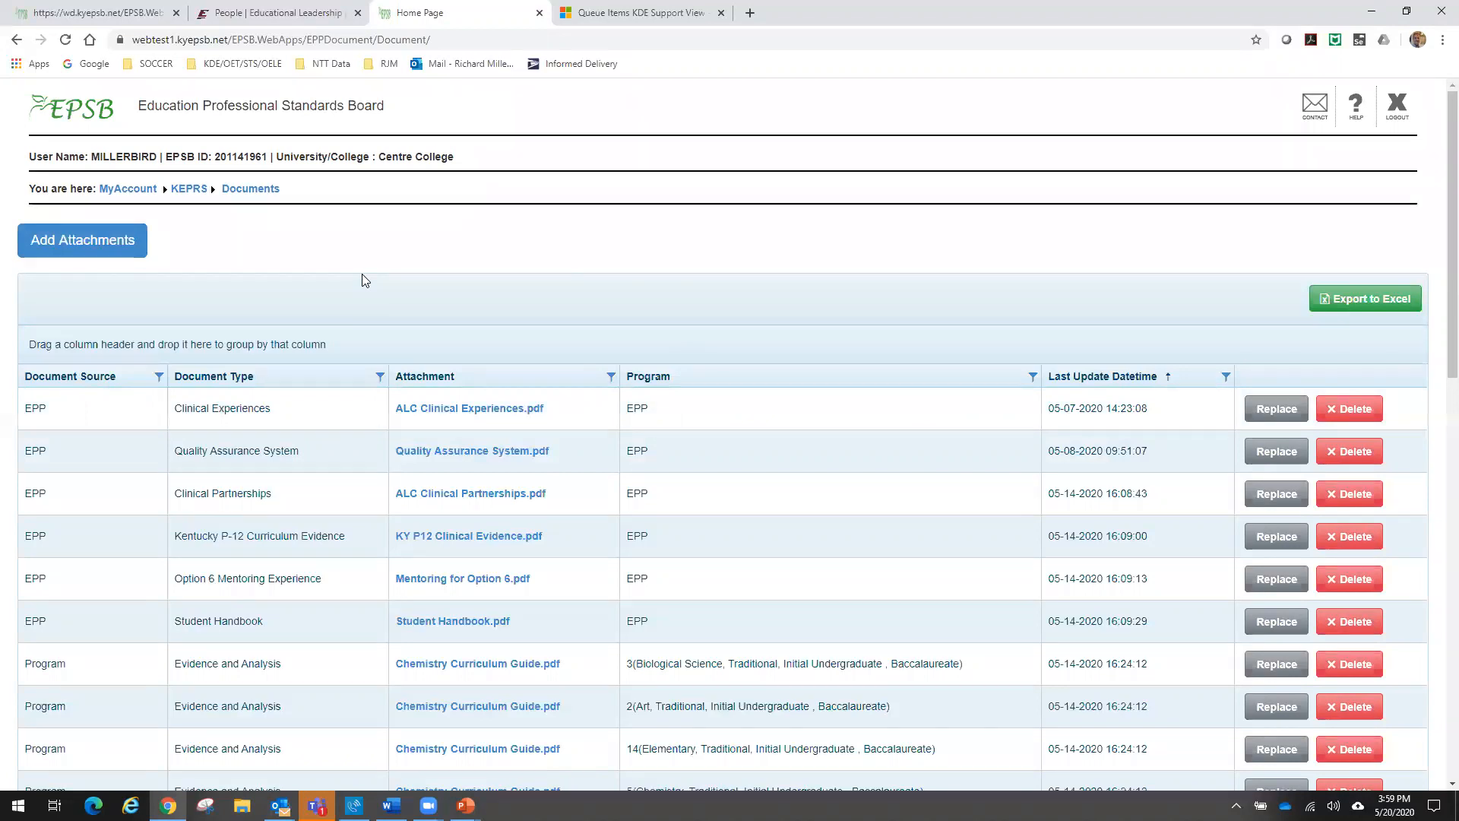
- Examine the uploaded documents list, comparing document sources, types, attachments, programs, update times and the replace and delete options
scroll(362, 275, down, 1)
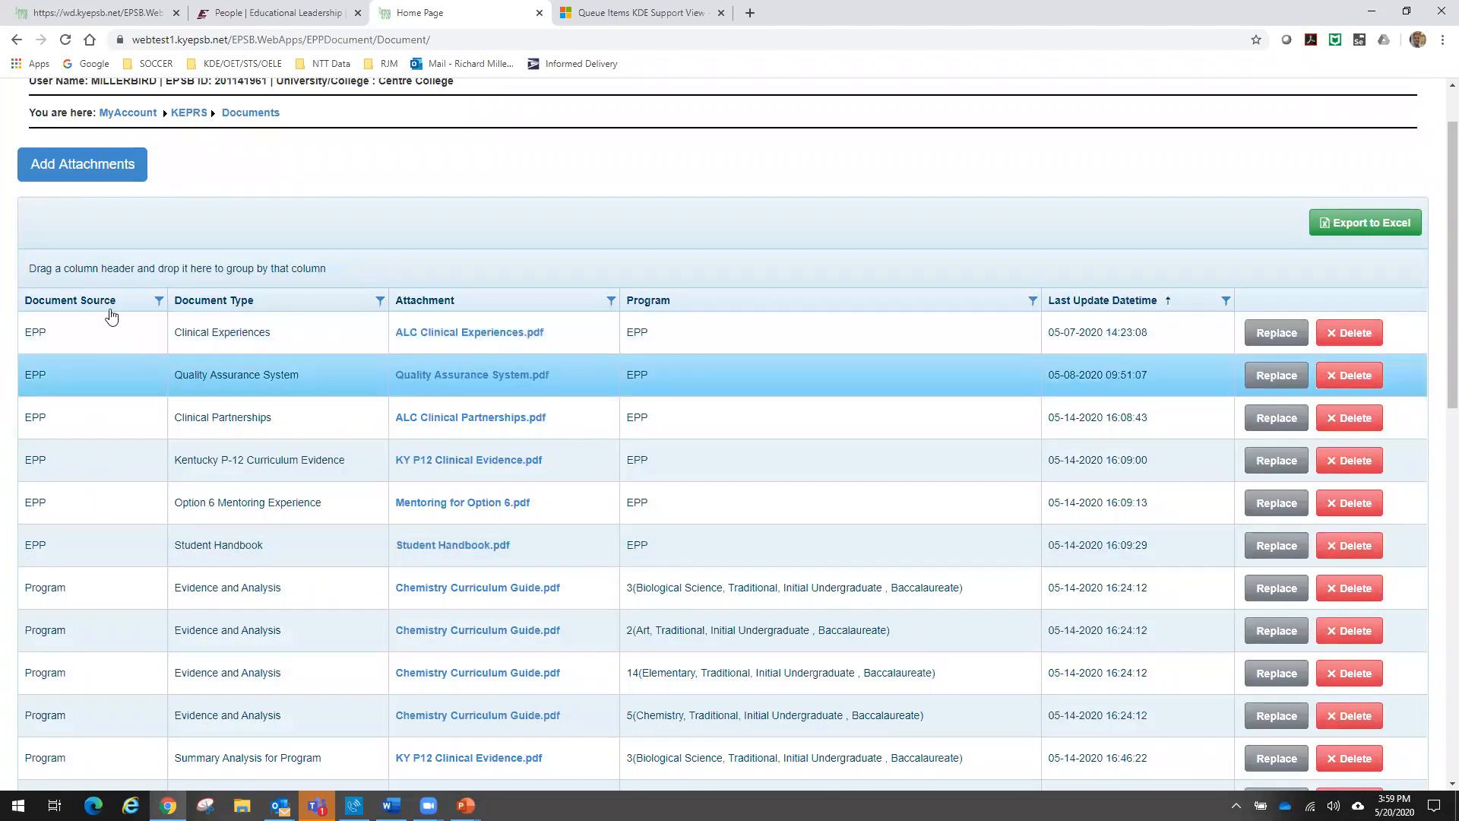
scroll(122, 401, down, 2)
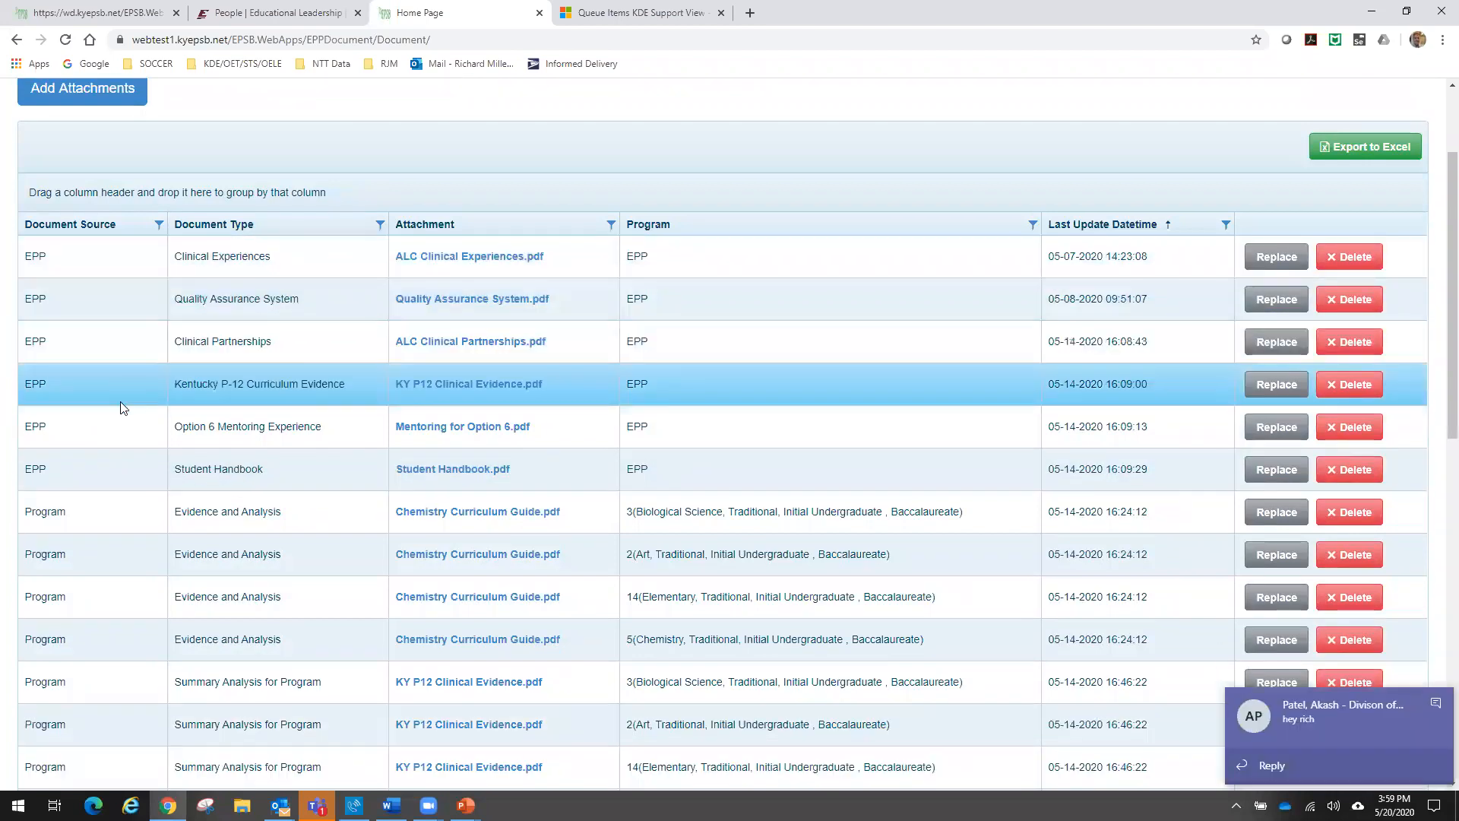
scroll(118, 398, down, 2)
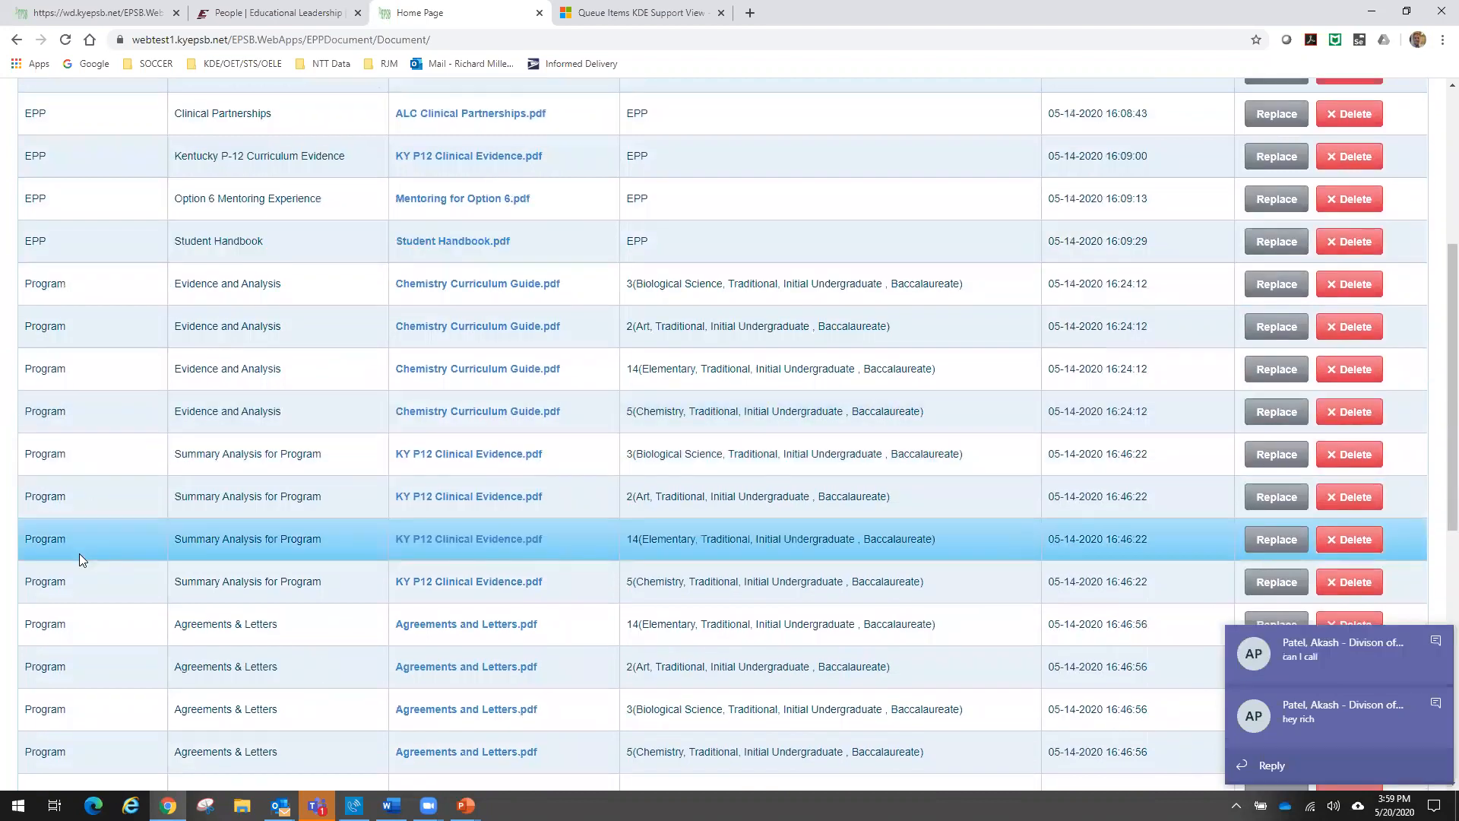
scroll(85, 433, up, 3)
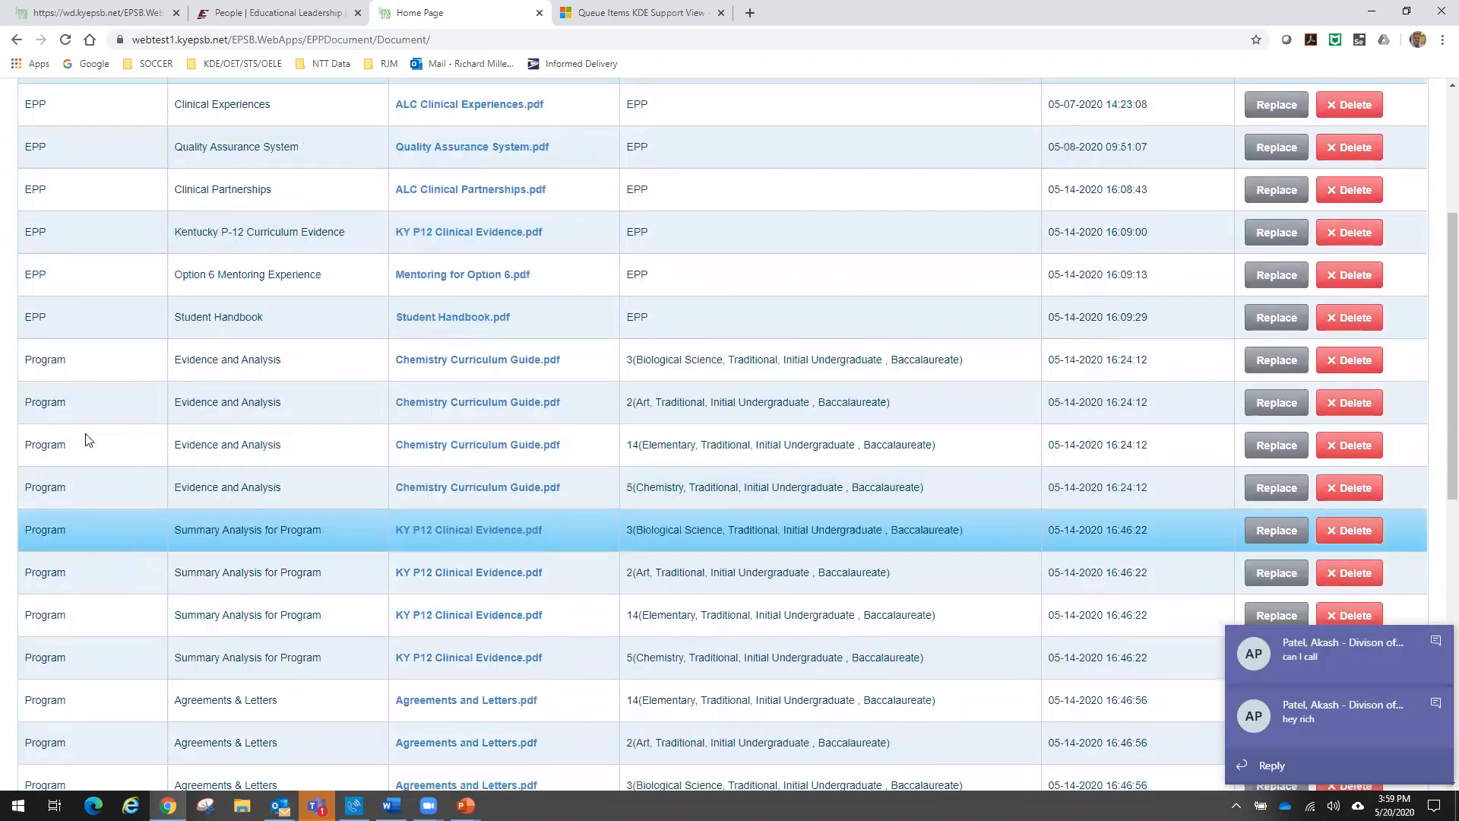
scroll(85, 440, up, 2)
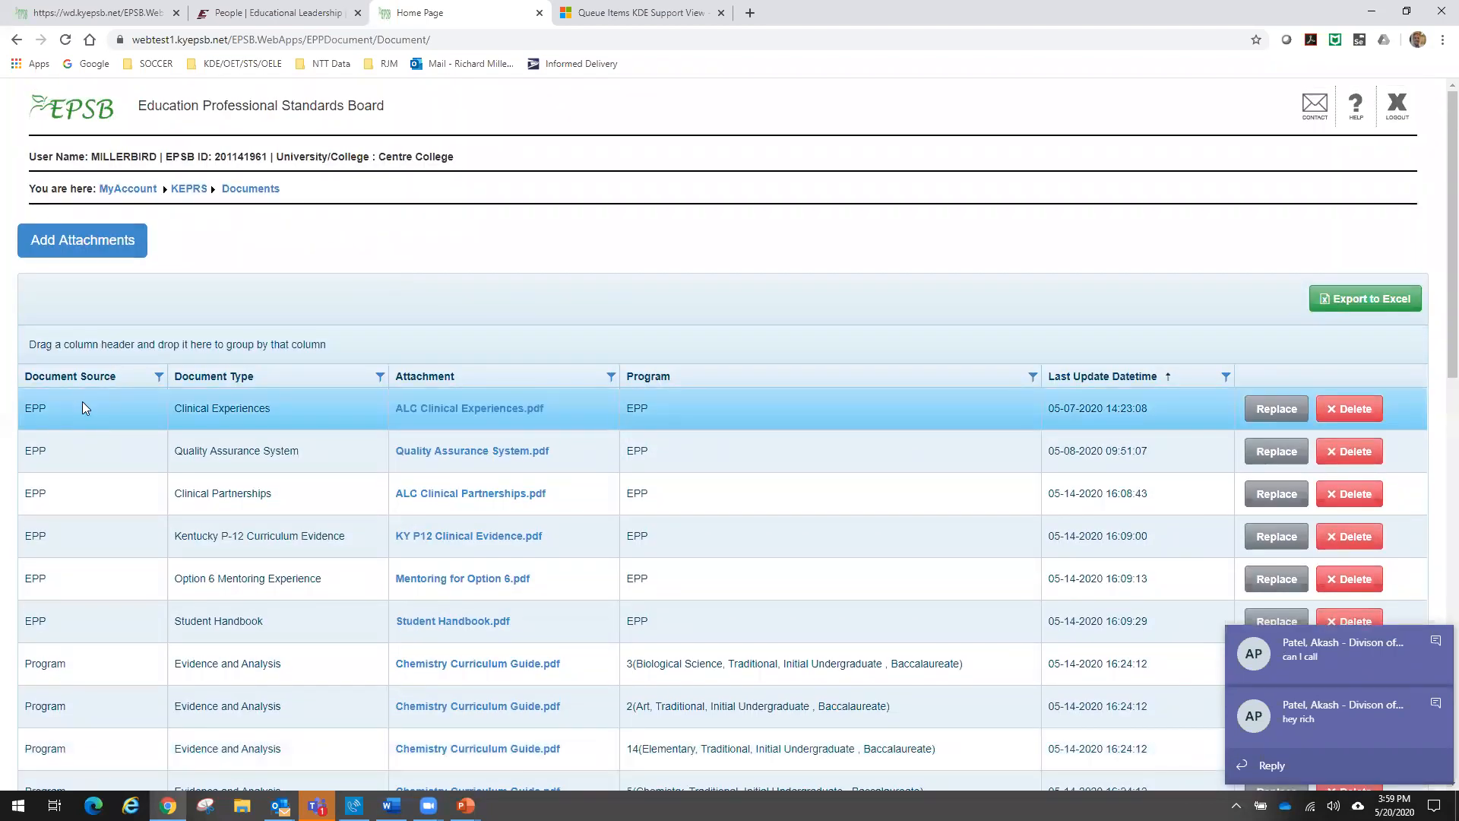
scroll(89, 498, down, 3)
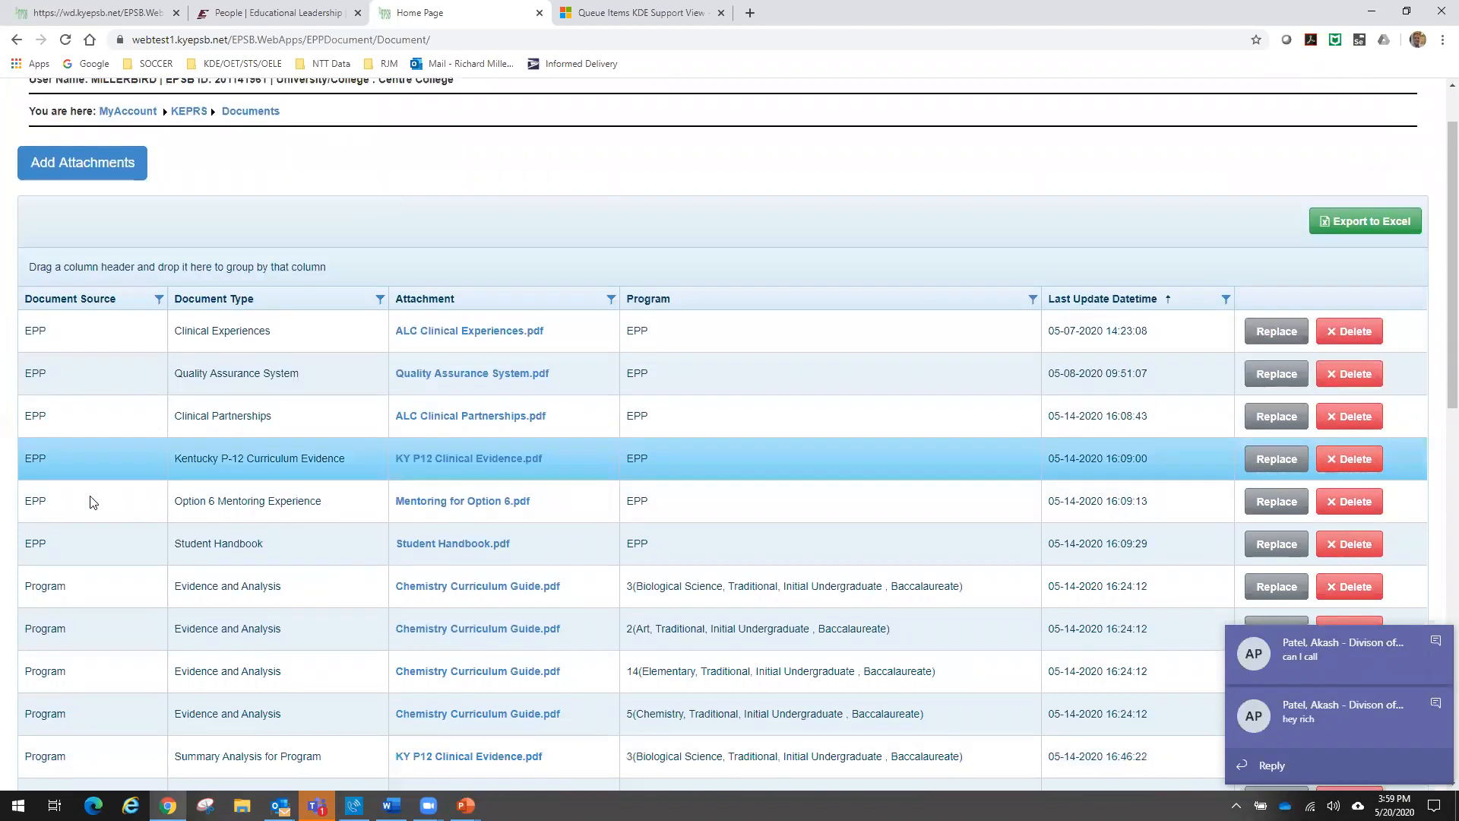
scroll(89, 501, down, 4)
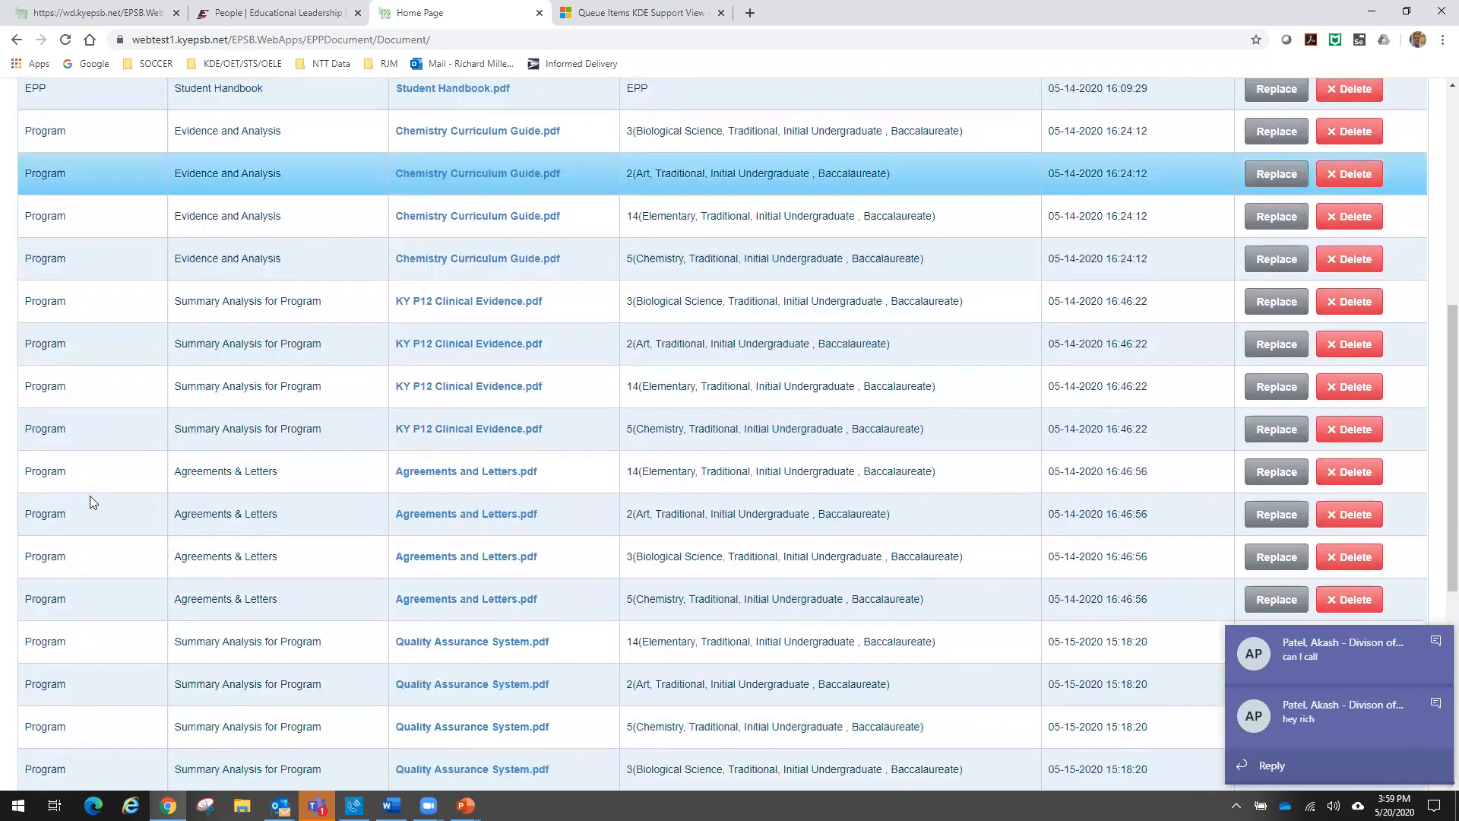
scroll(90, 502, down, 3)
scroll(90, 501, down, 3)
scroll(89, 502, up, 3)
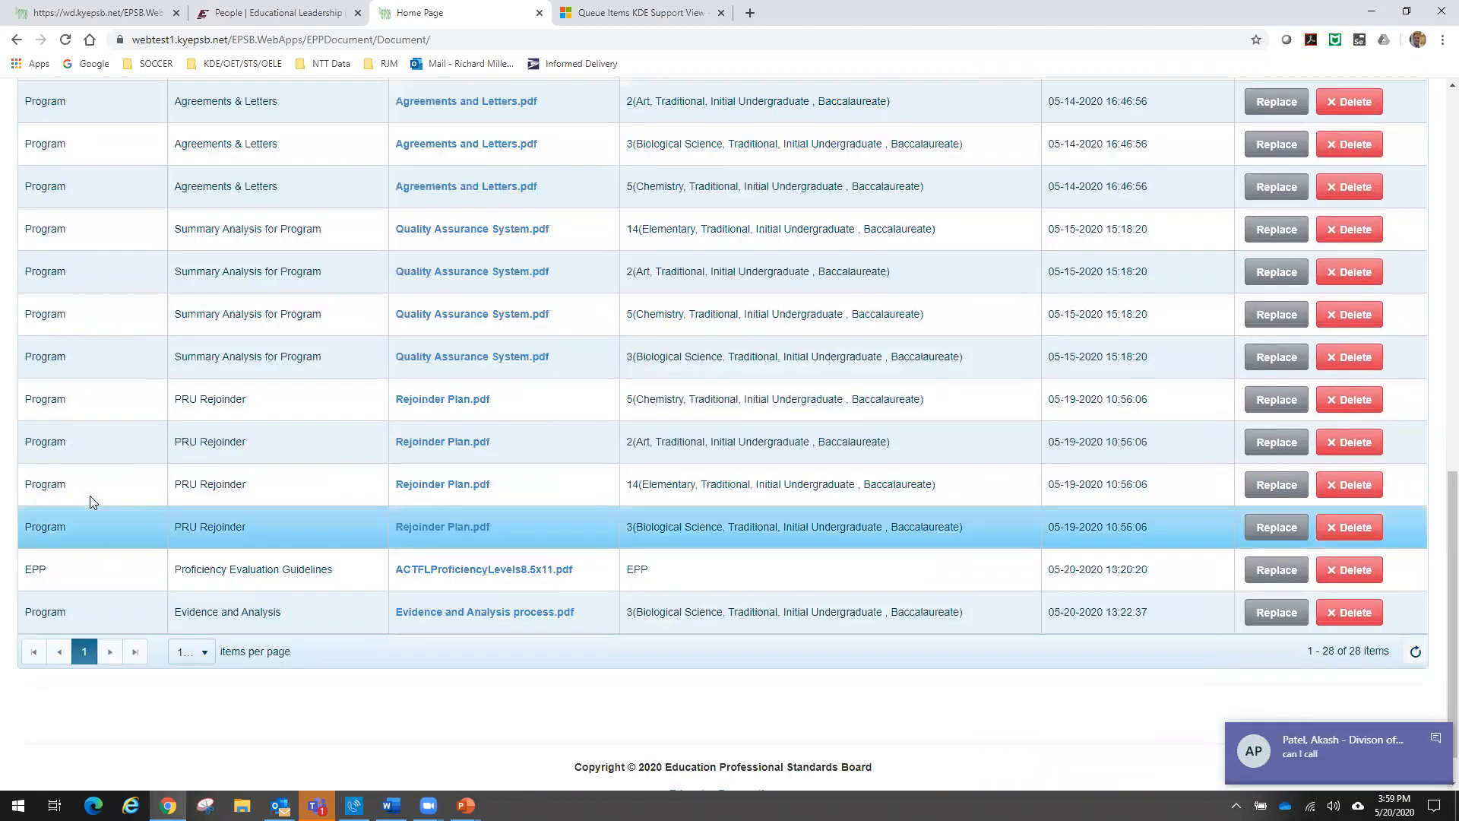
scroll(90, 501, up, 3)
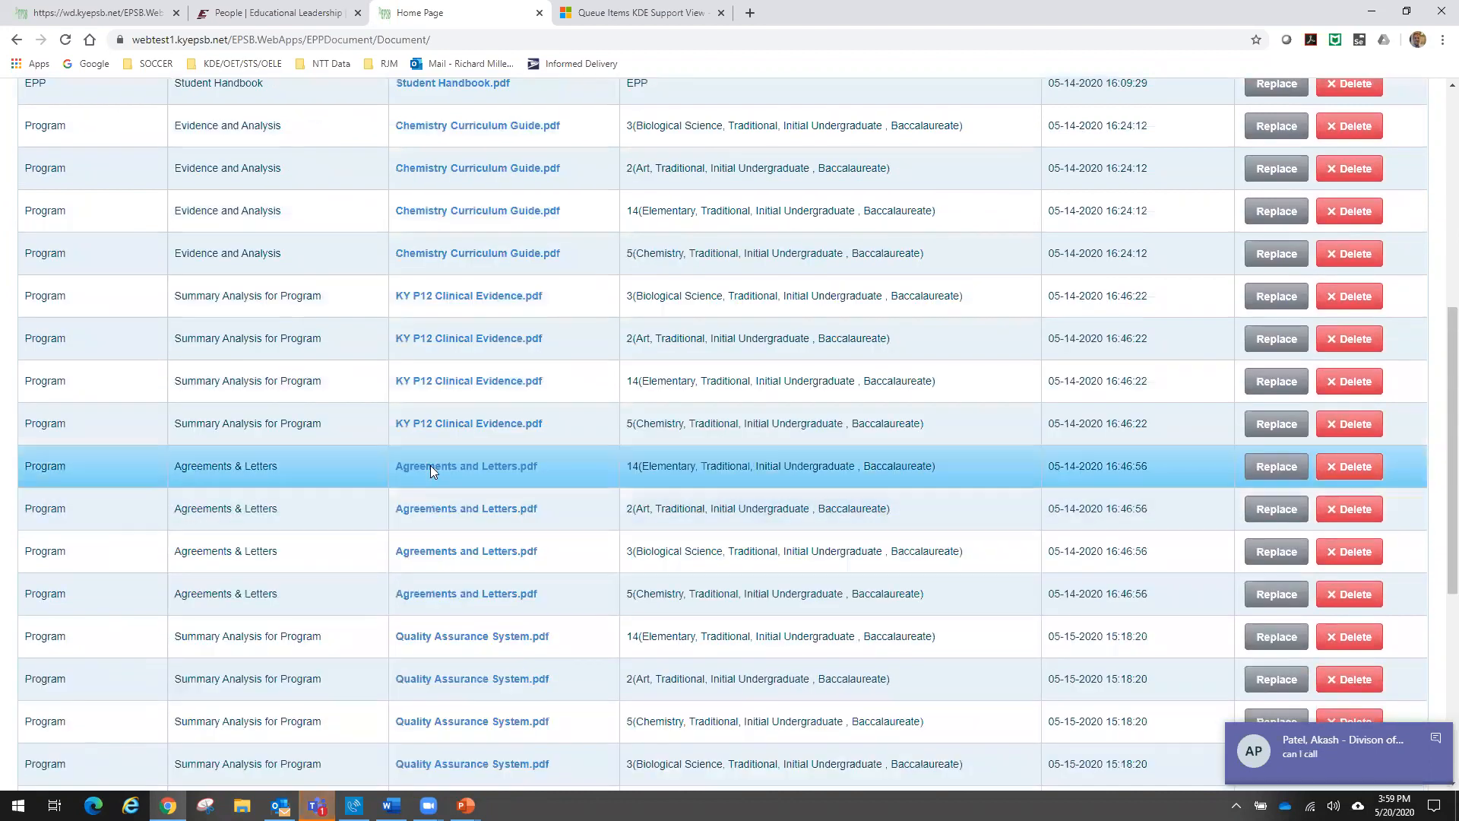
scroll(781, 324, up, 6)
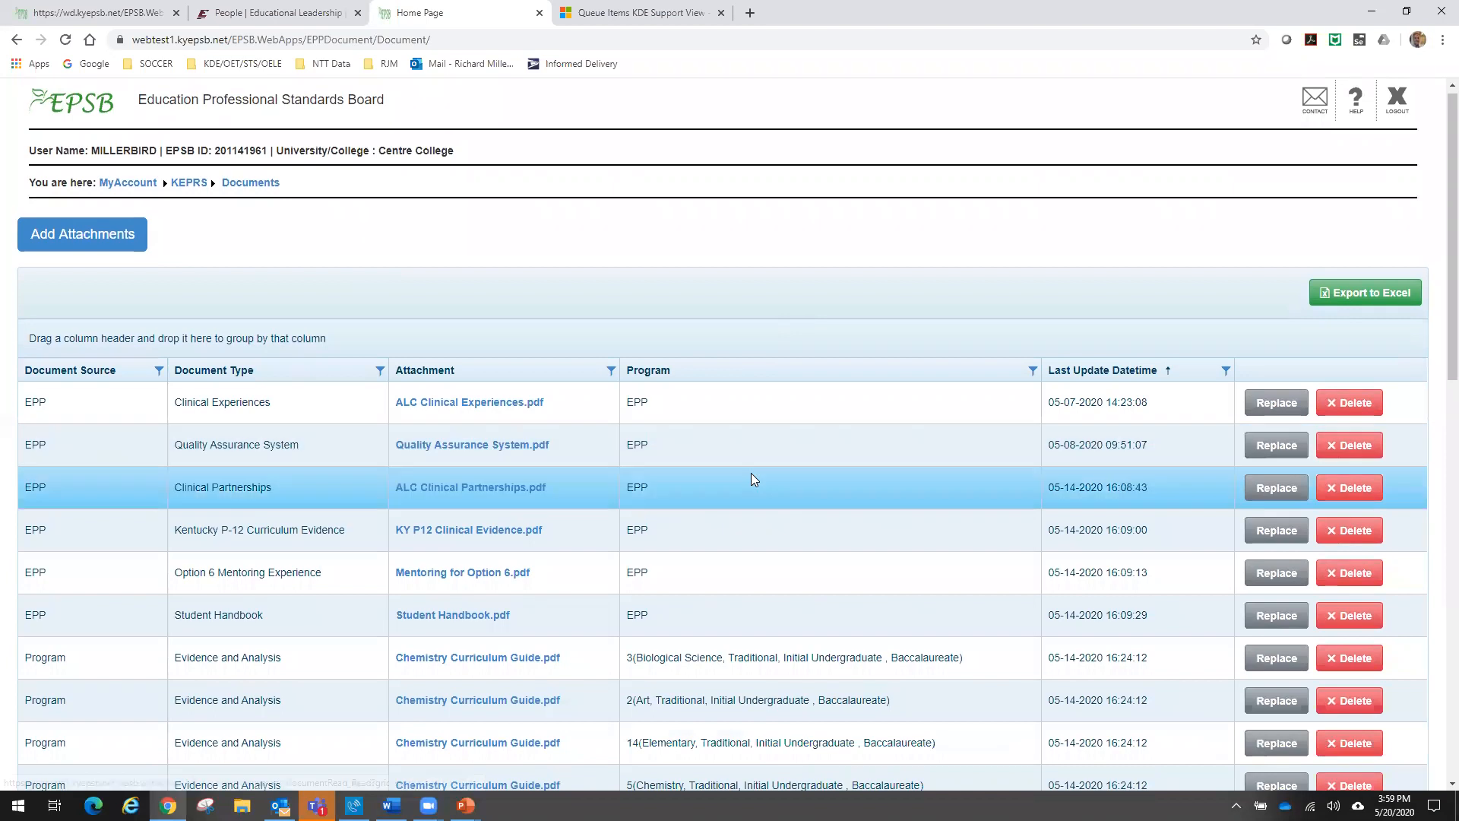
scroll(751, 472, down, 4)
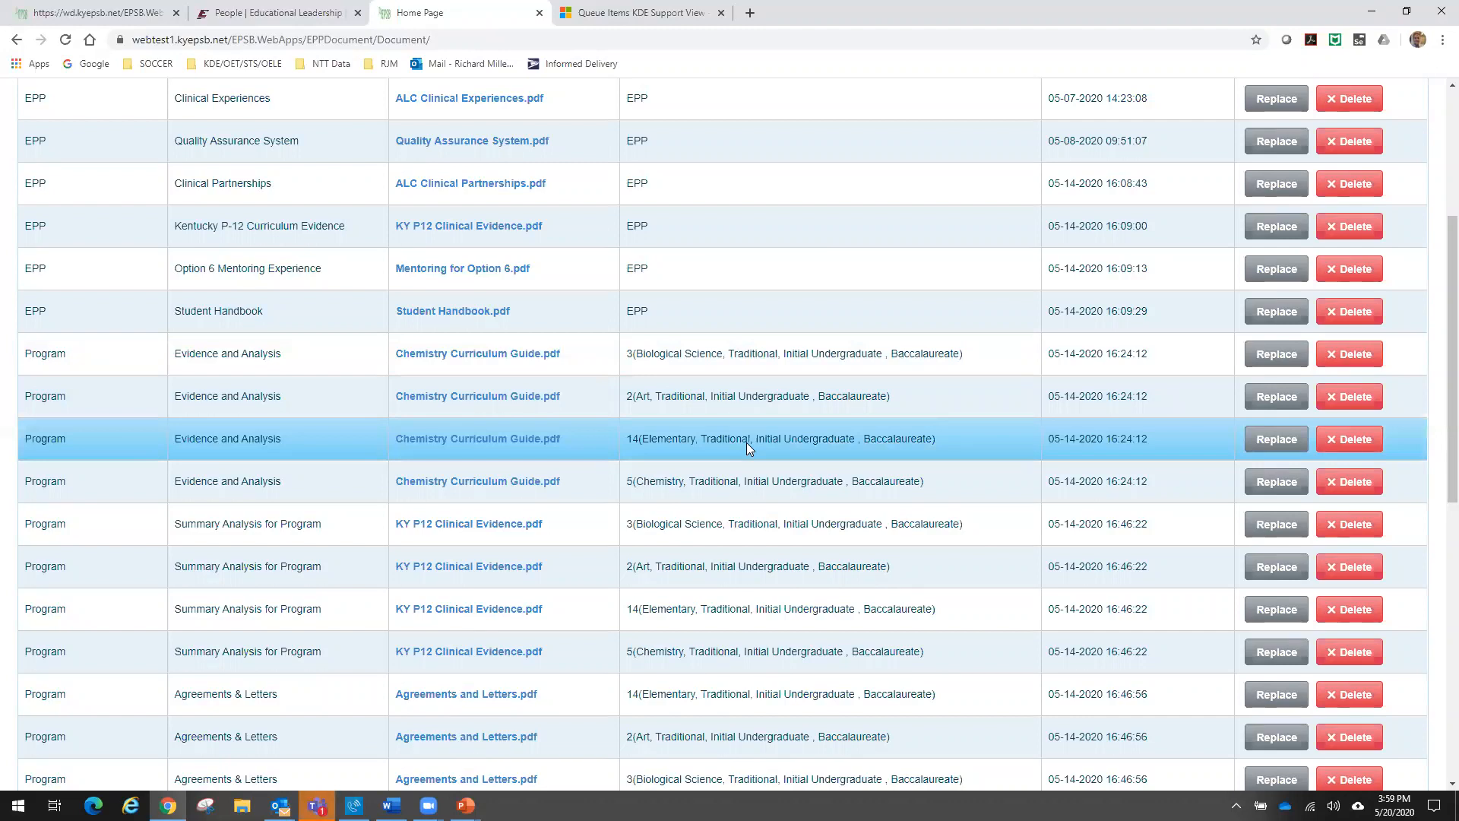
scroll(746, 442, down, 3)
scroll(748, 458, down, 6)
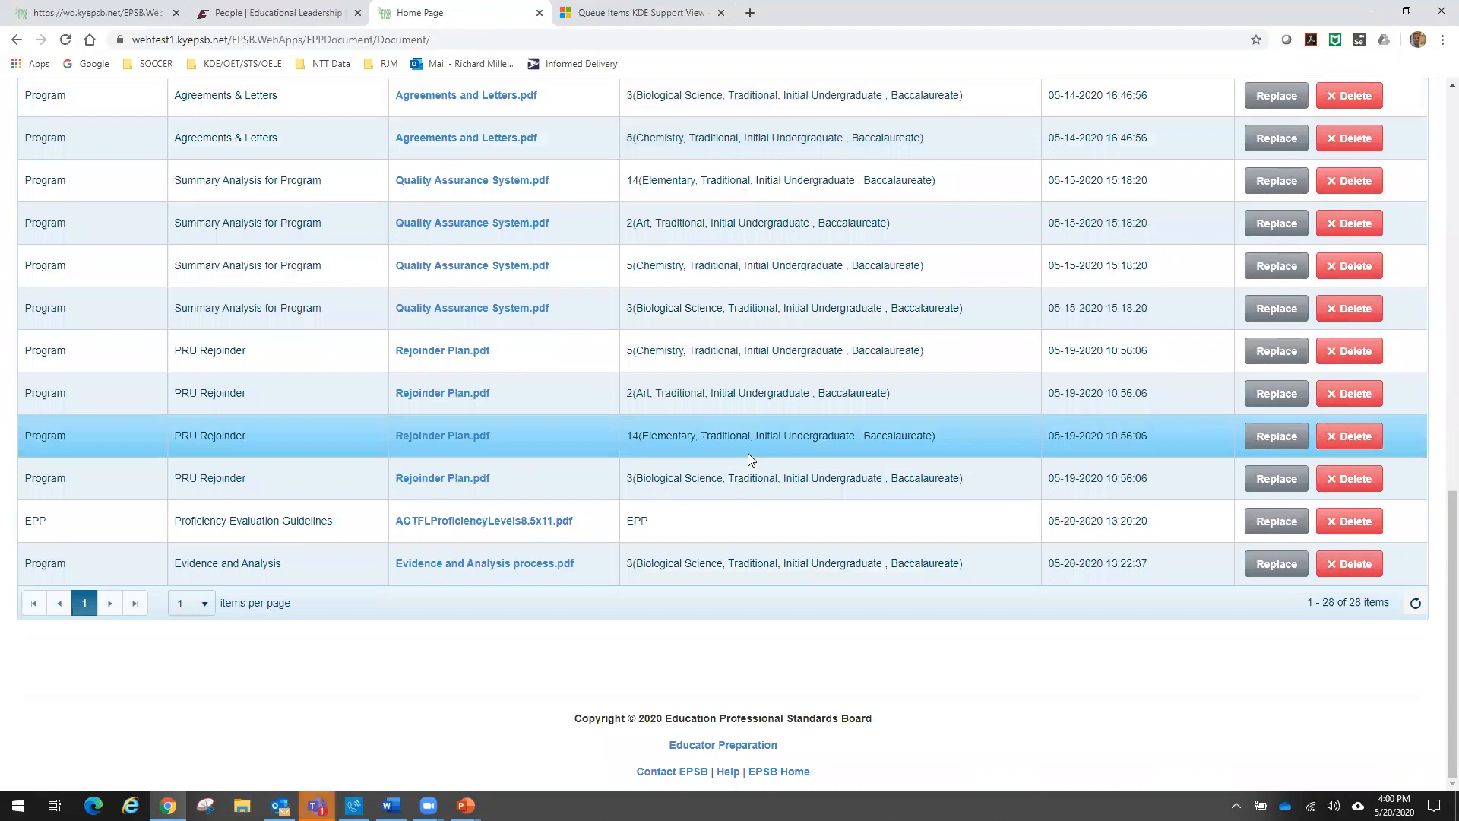
scroll(748, 452, up, 9)
scroll(747, 453, up, 3)
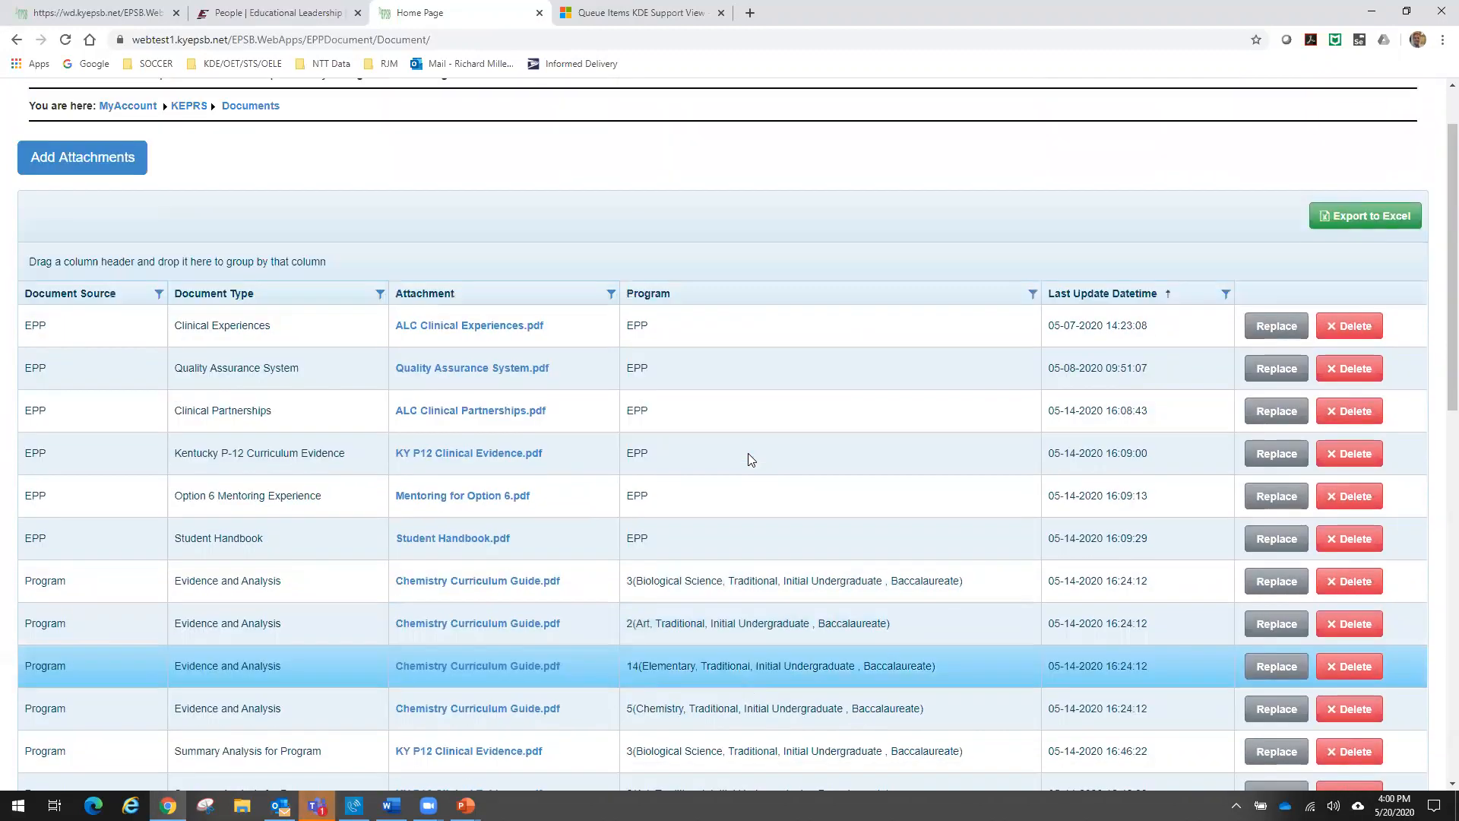
scroll(746, 459, down, 1)
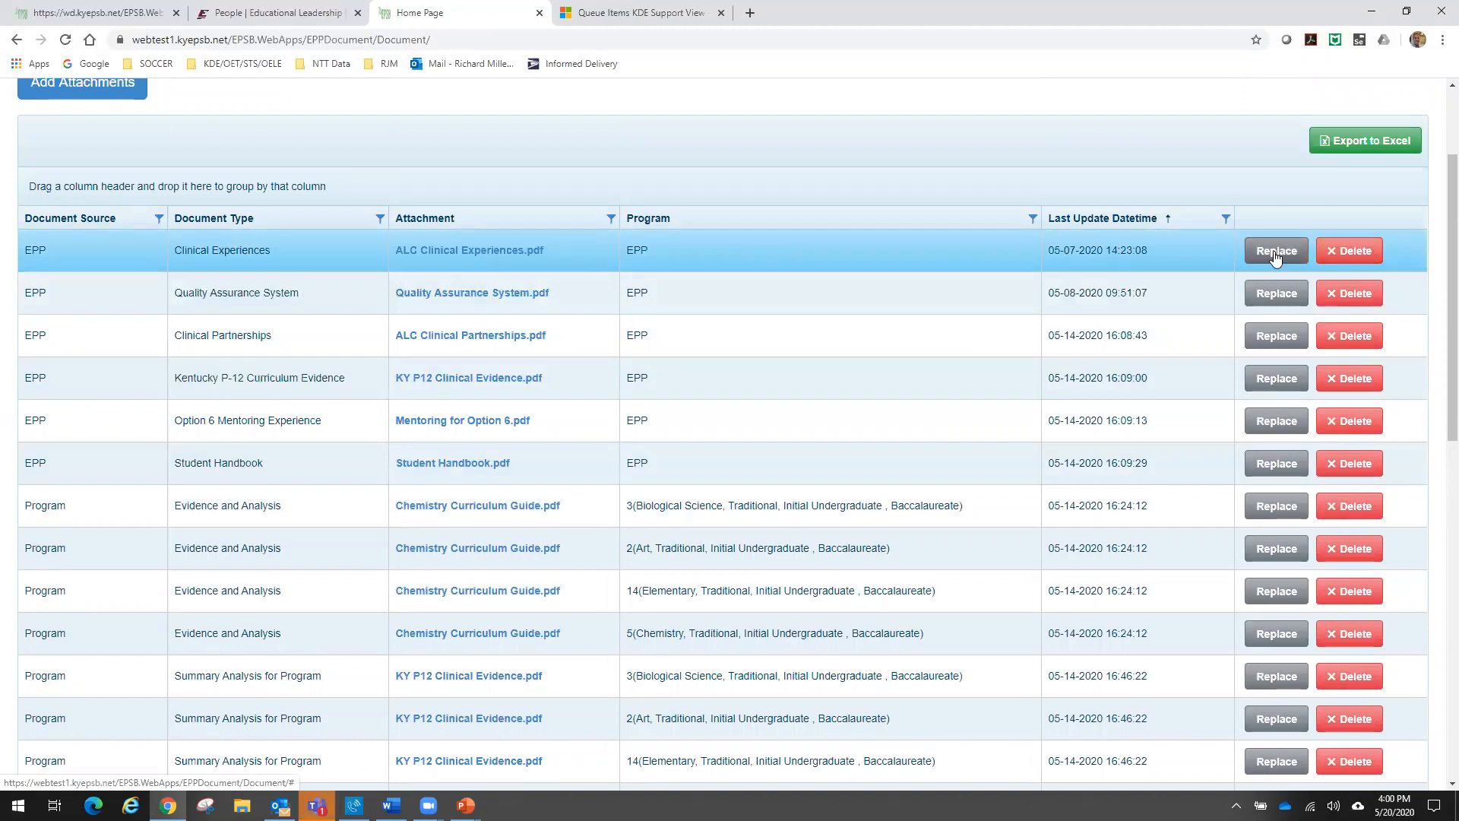
scroll(932, 370, up, 1)
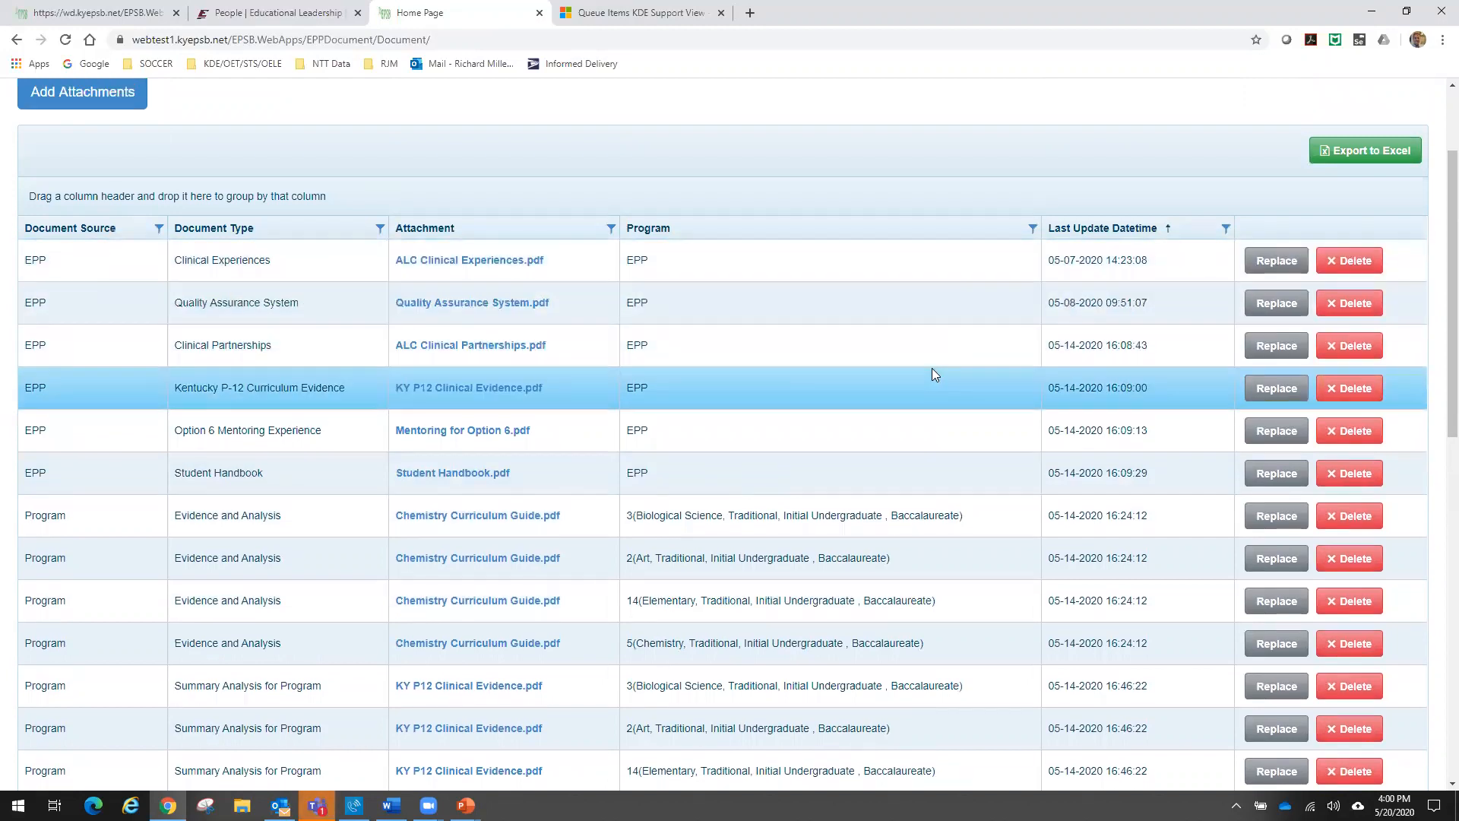
scroll(932, 367, up, 2)
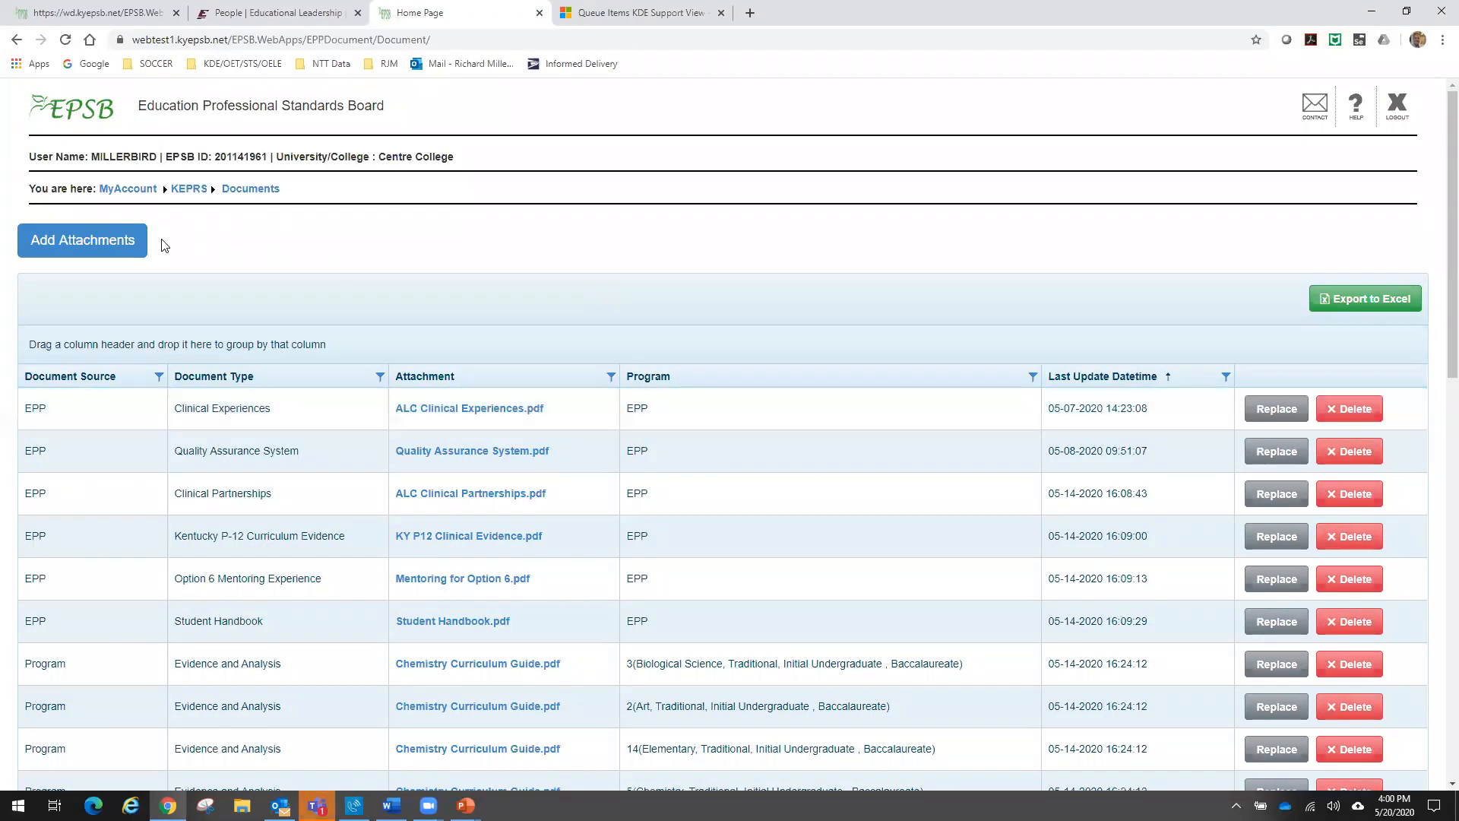
- Start a new attachment with EPP as the document source and Student Handbook as the document type
click(93, 242)
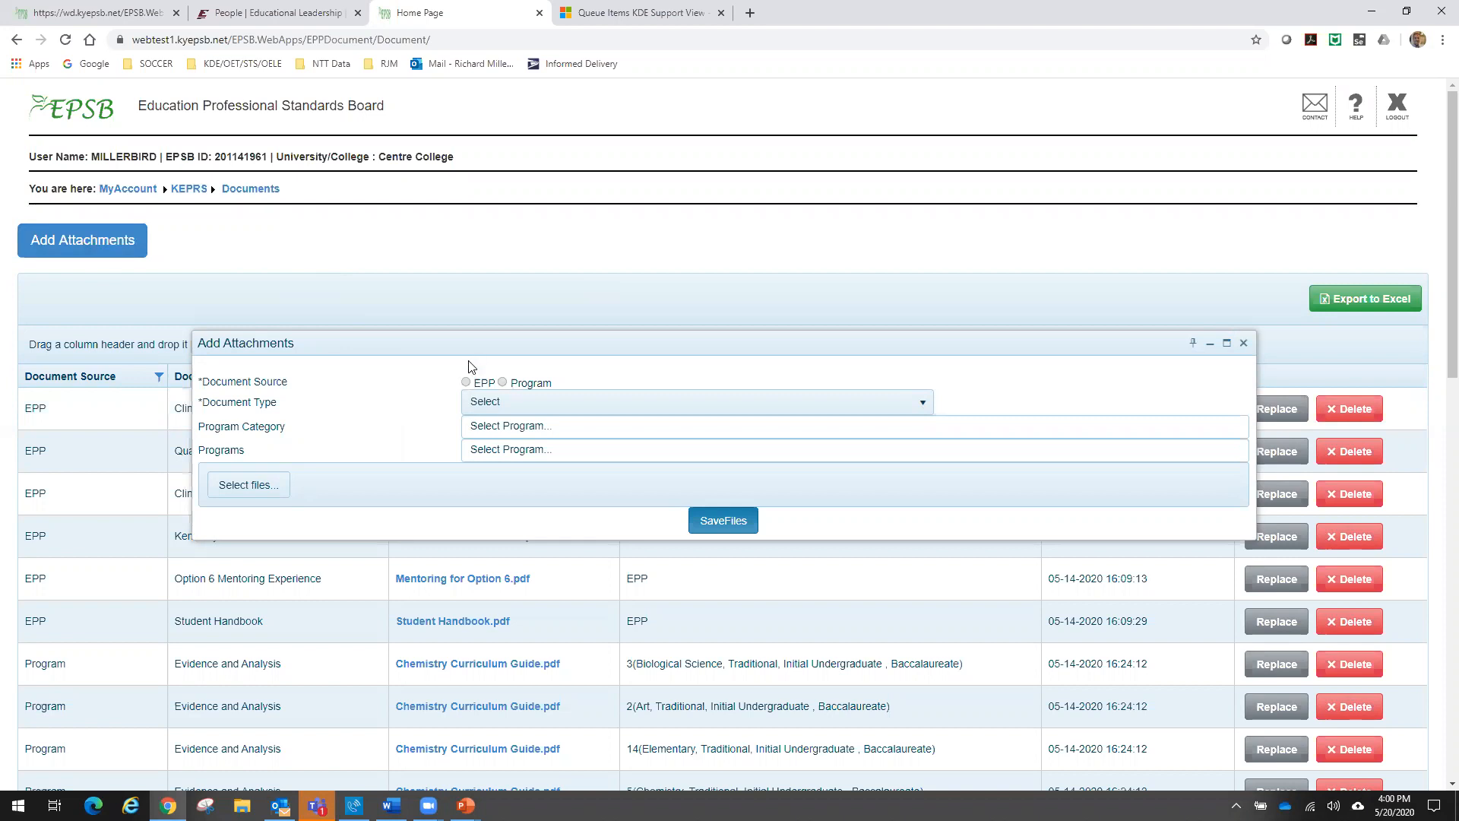
click(465, 382)
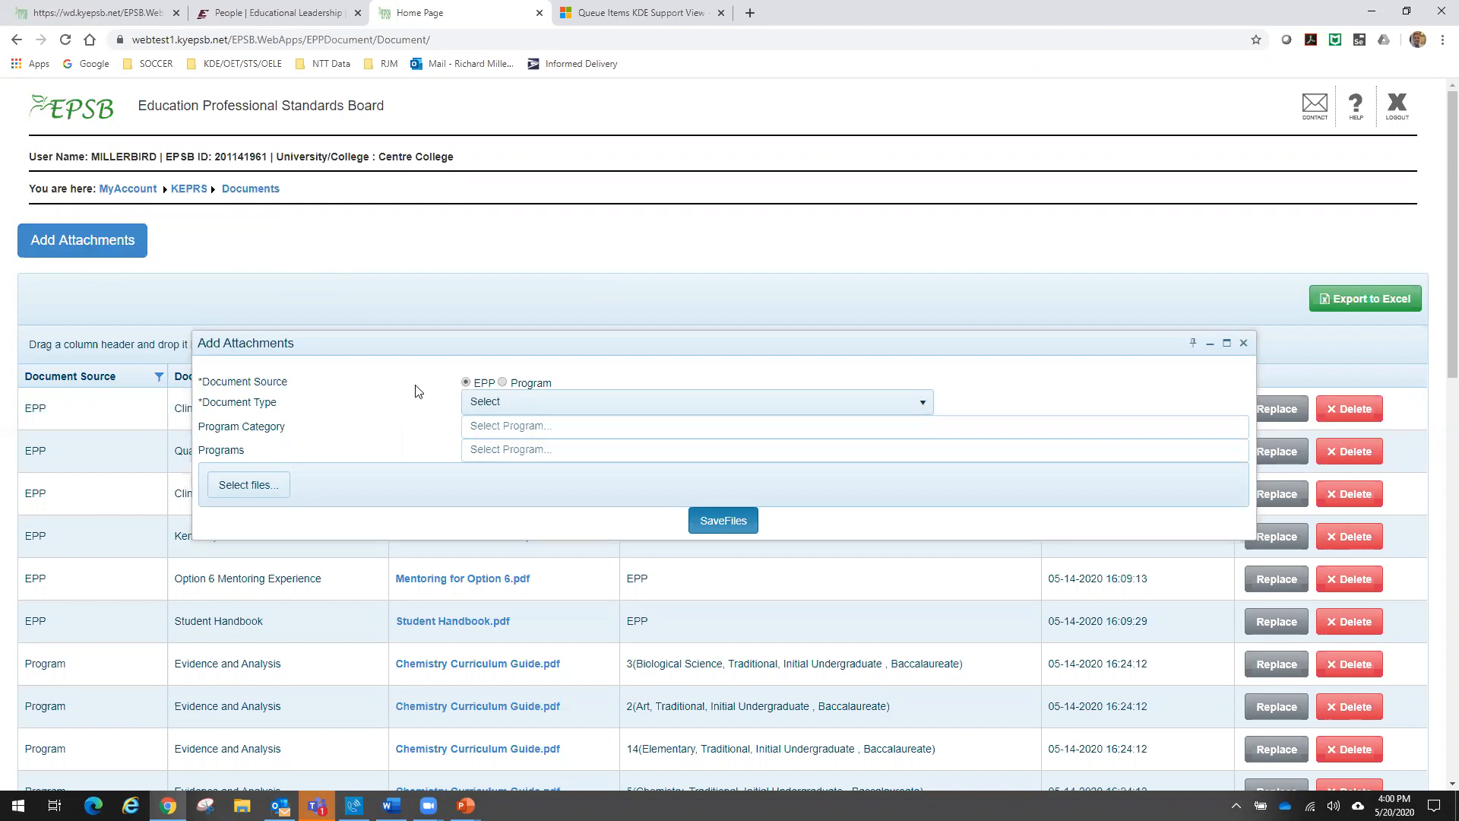
click(497, 408)
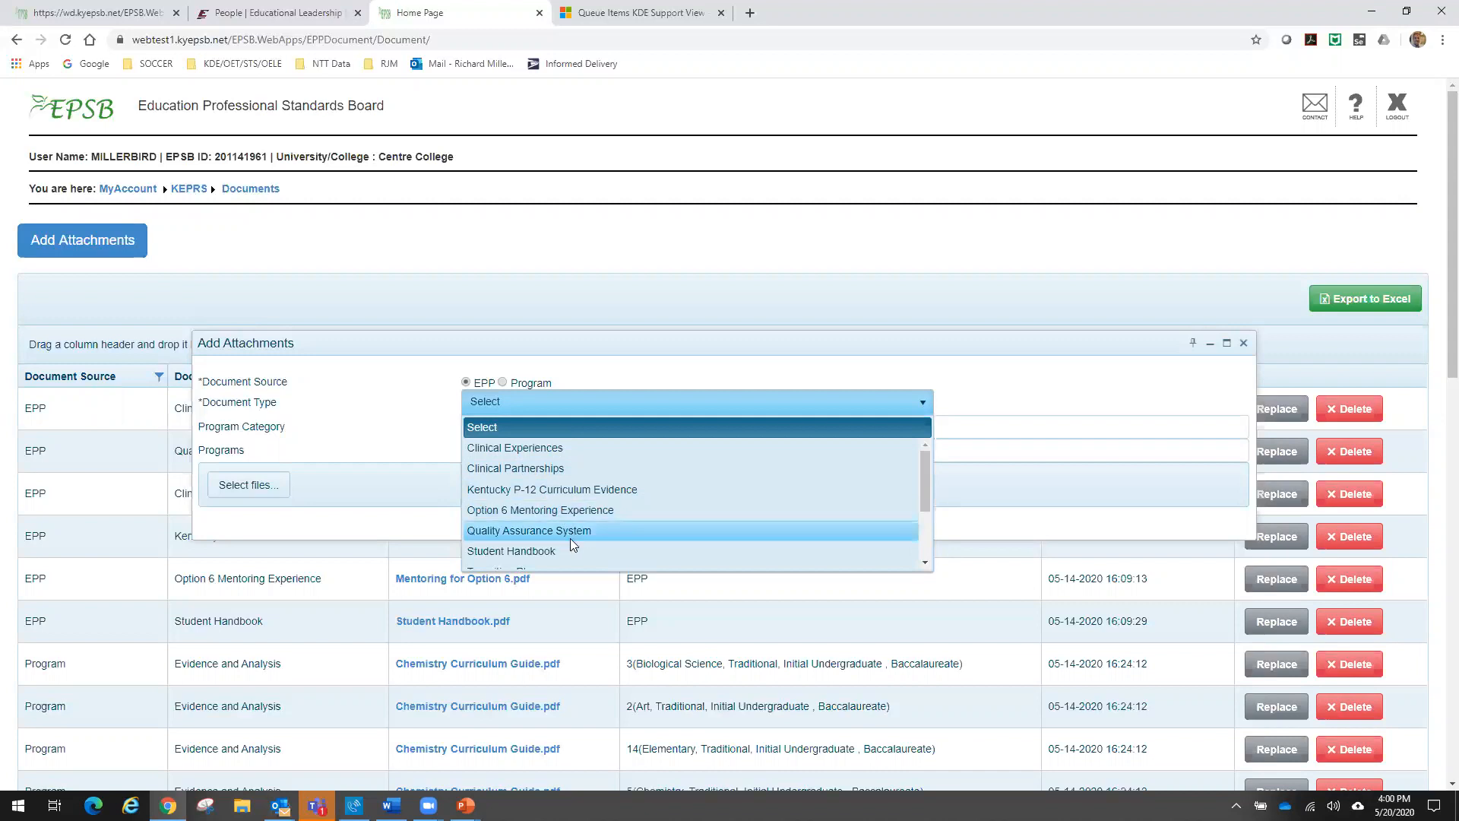
scroll(569, 538, down, 2)
scroll(569, 538, down, 1)
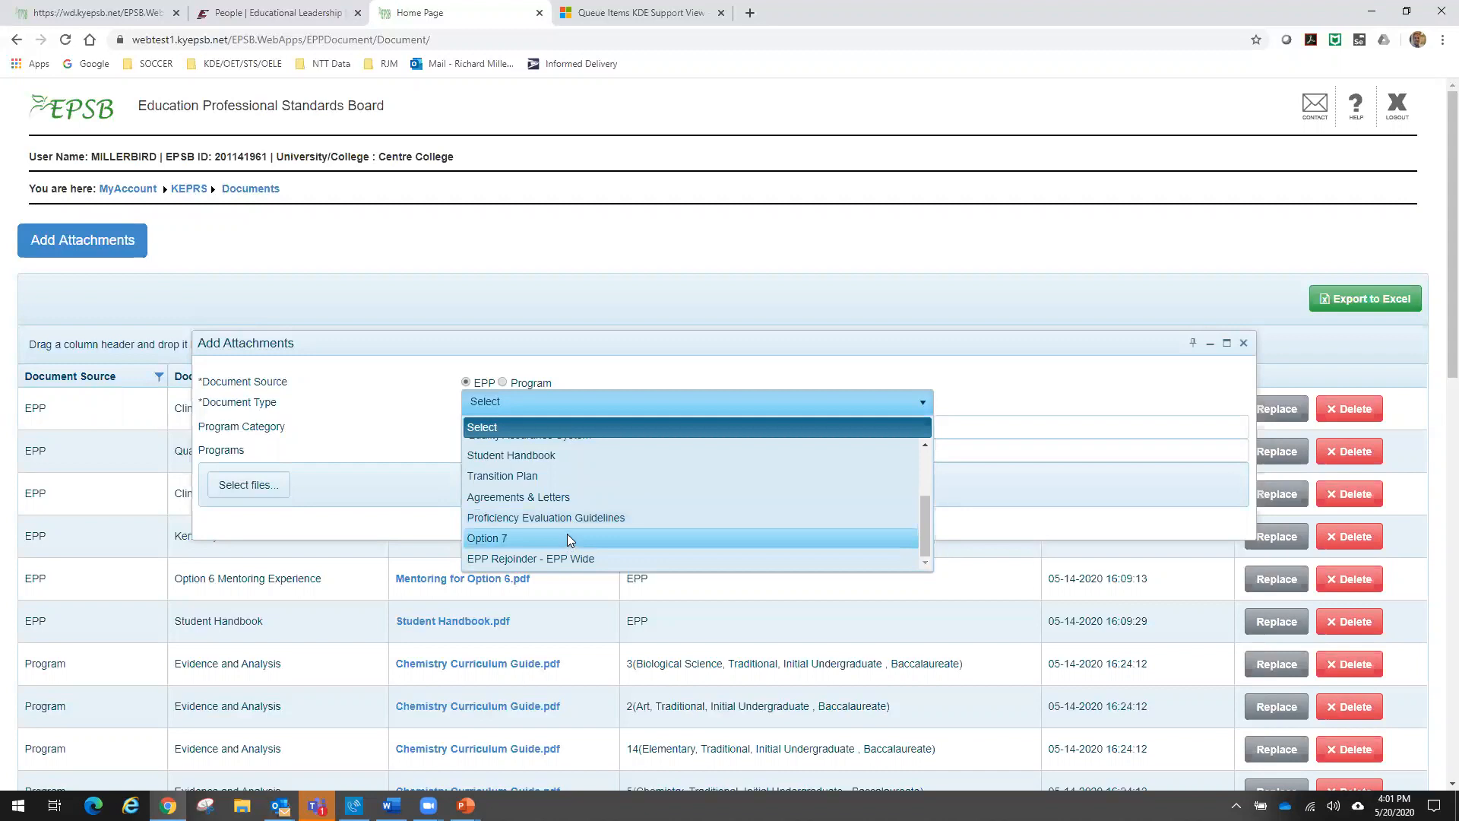
scroll(567, 534, up, 2)
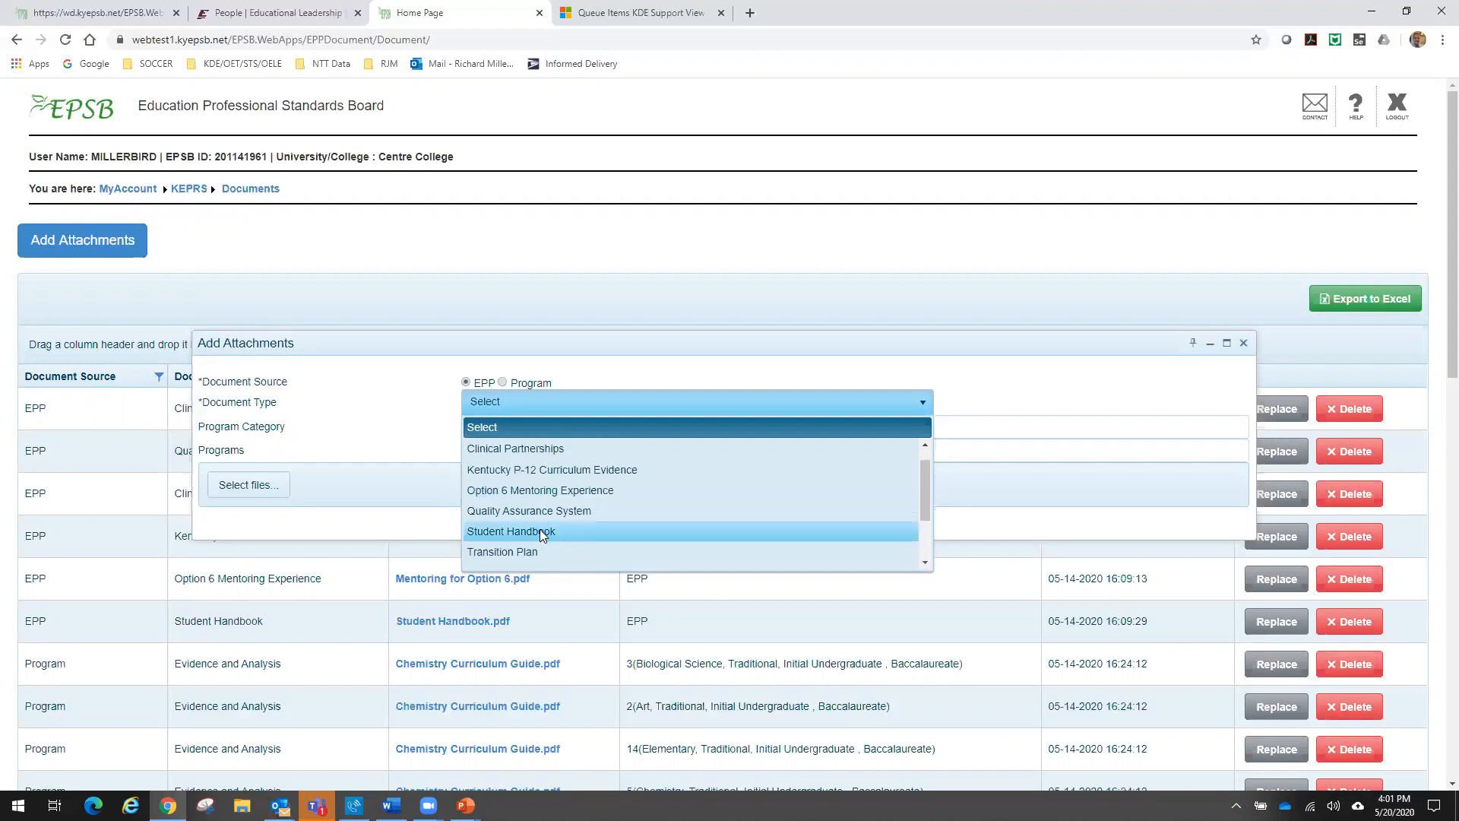
click(533, 530)
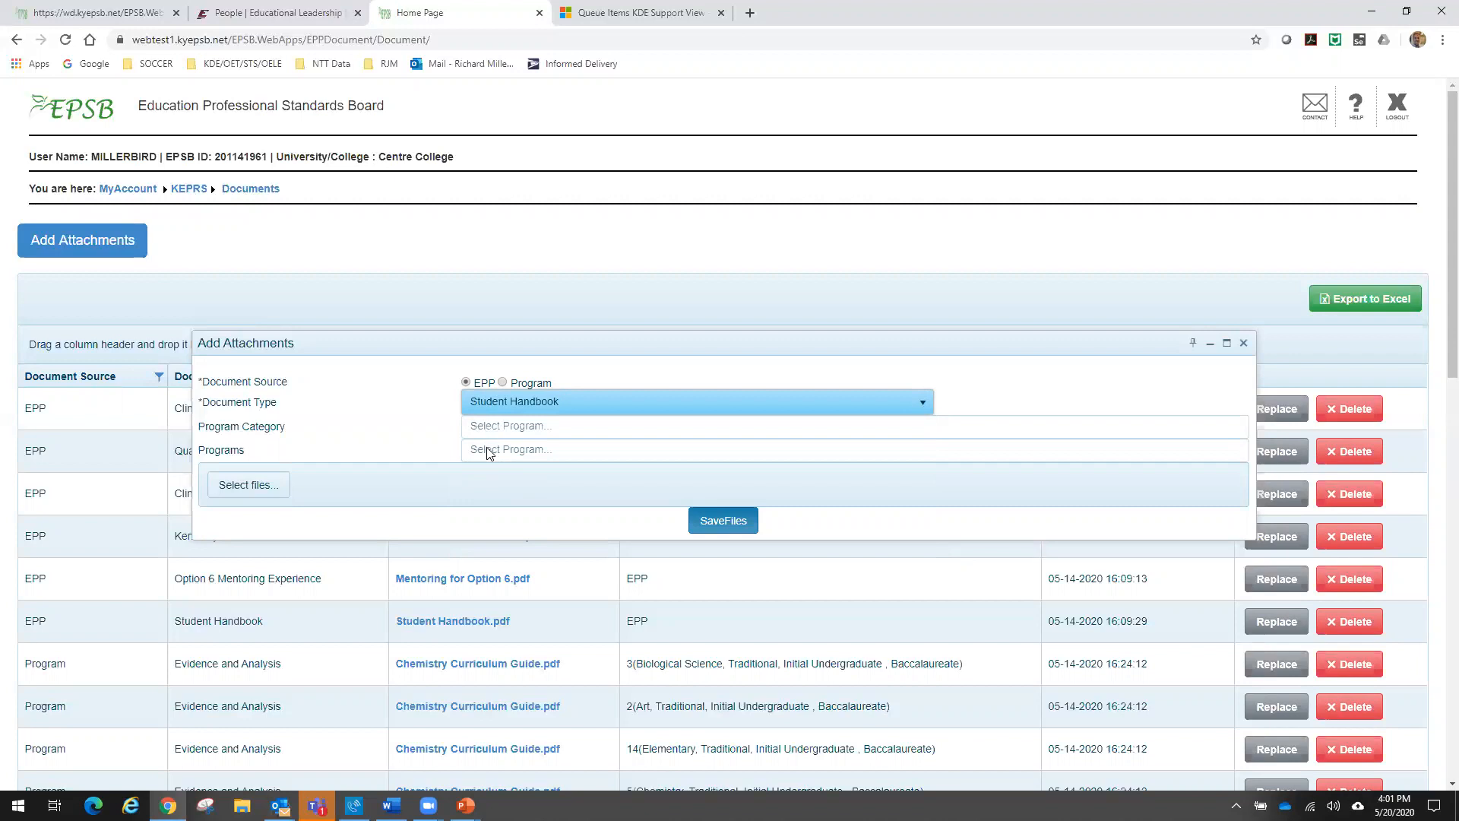
- Select Evidence and Analysis process.pdf and Student Handbook.pdf as the files for the attachment
click(259, 474)
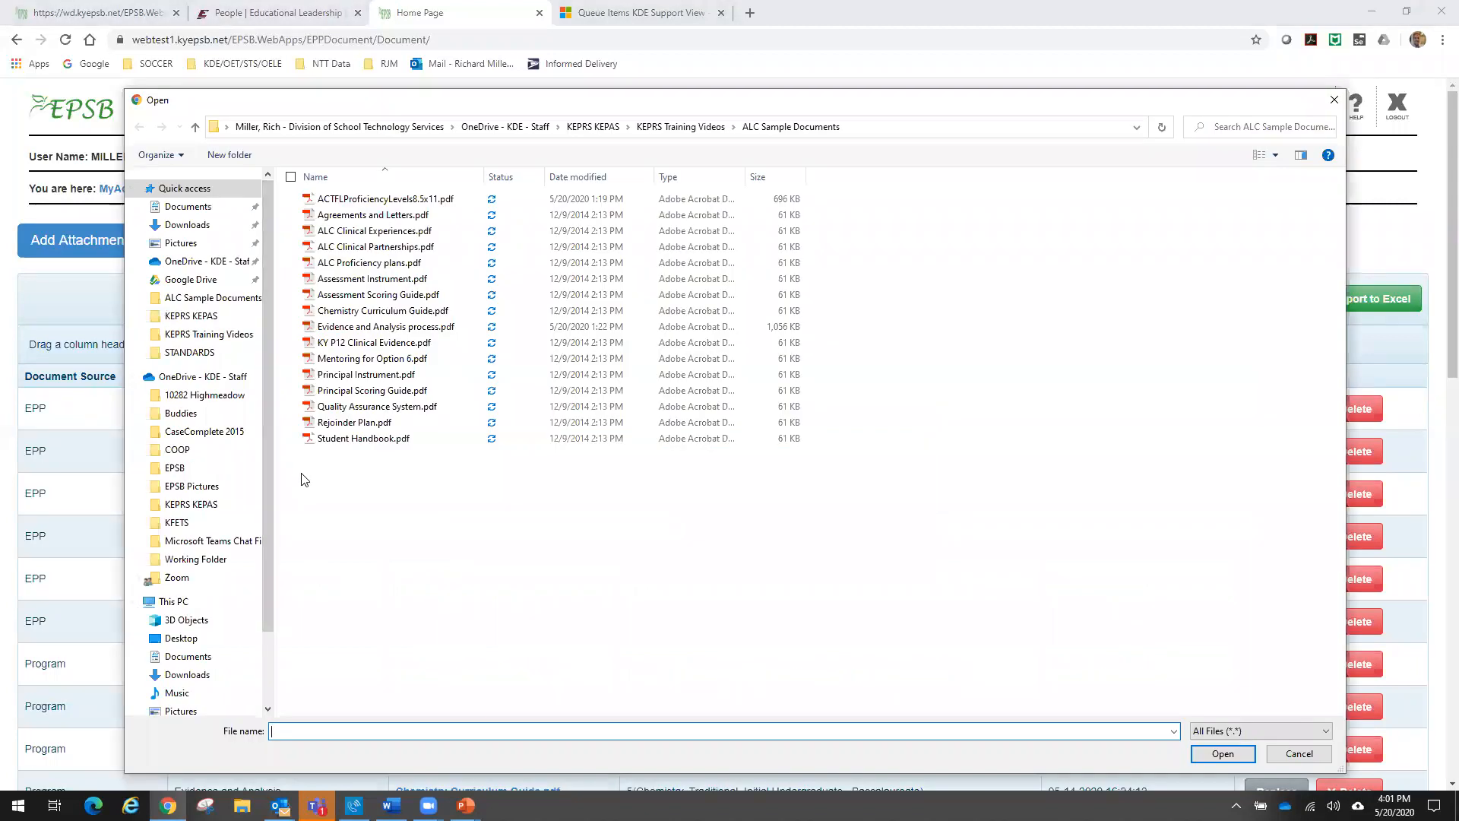
double_click(353, 328)
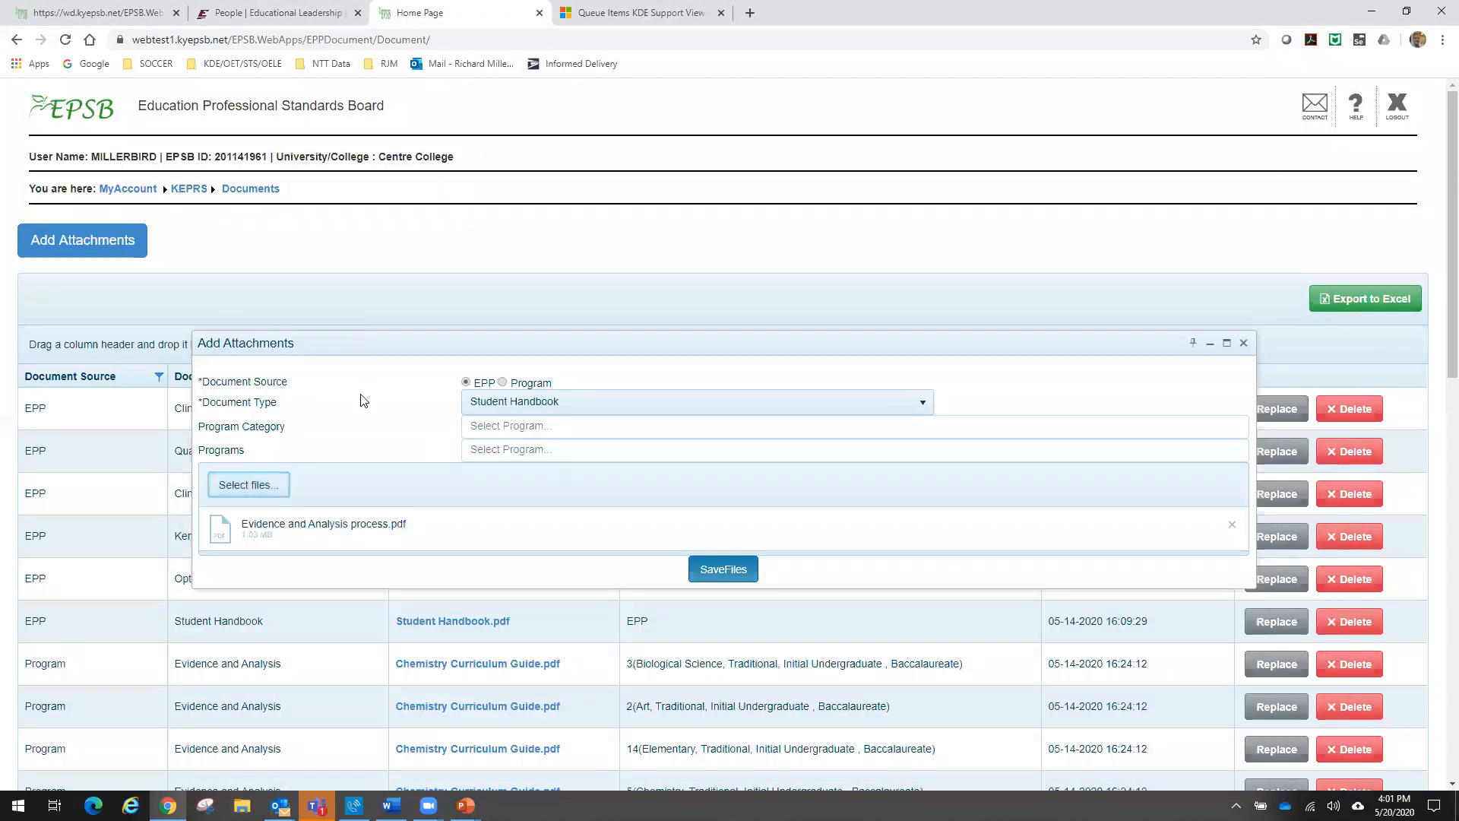
click(257, 490)
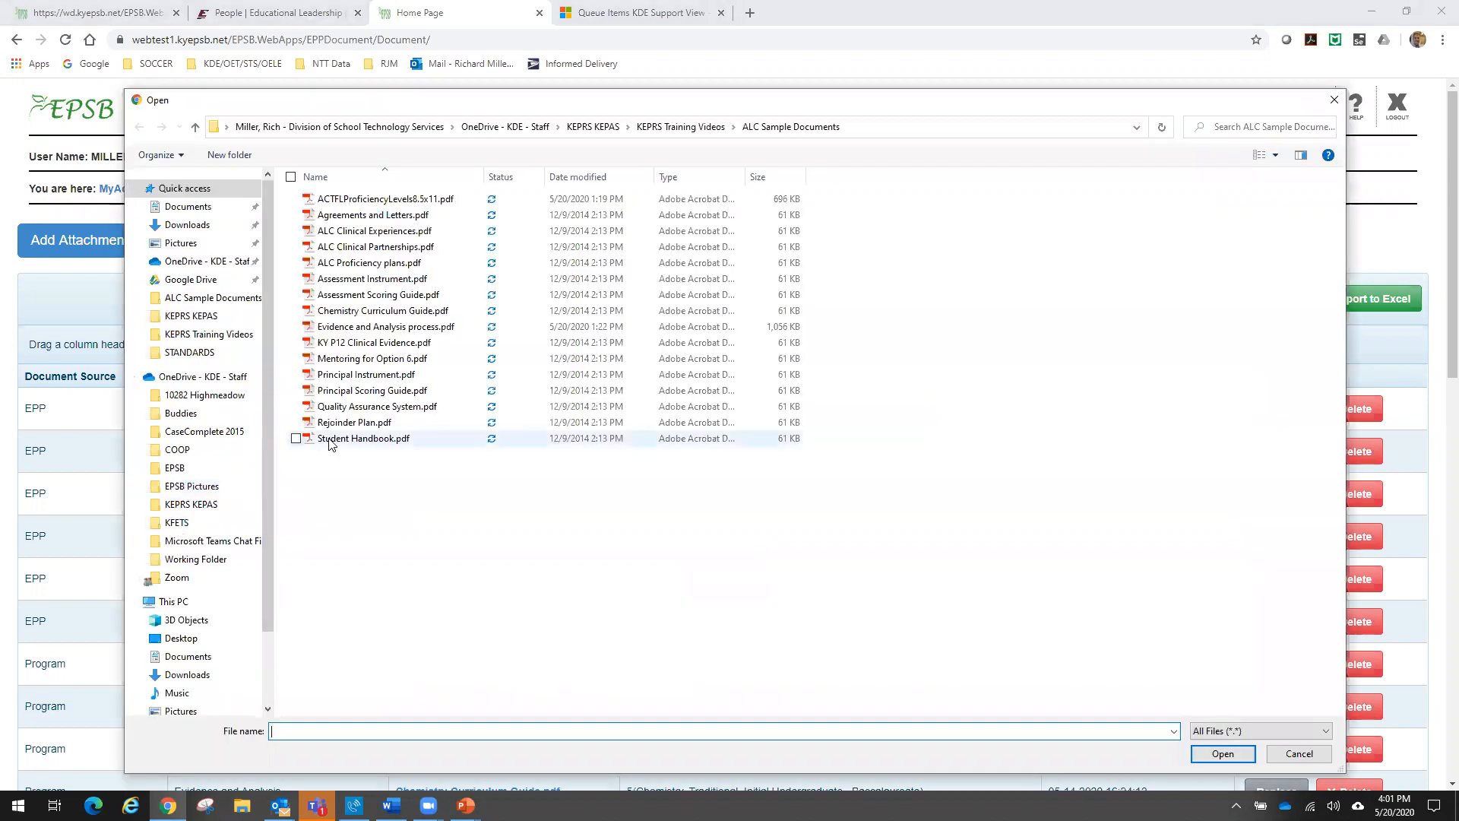
double_click(329, 441)
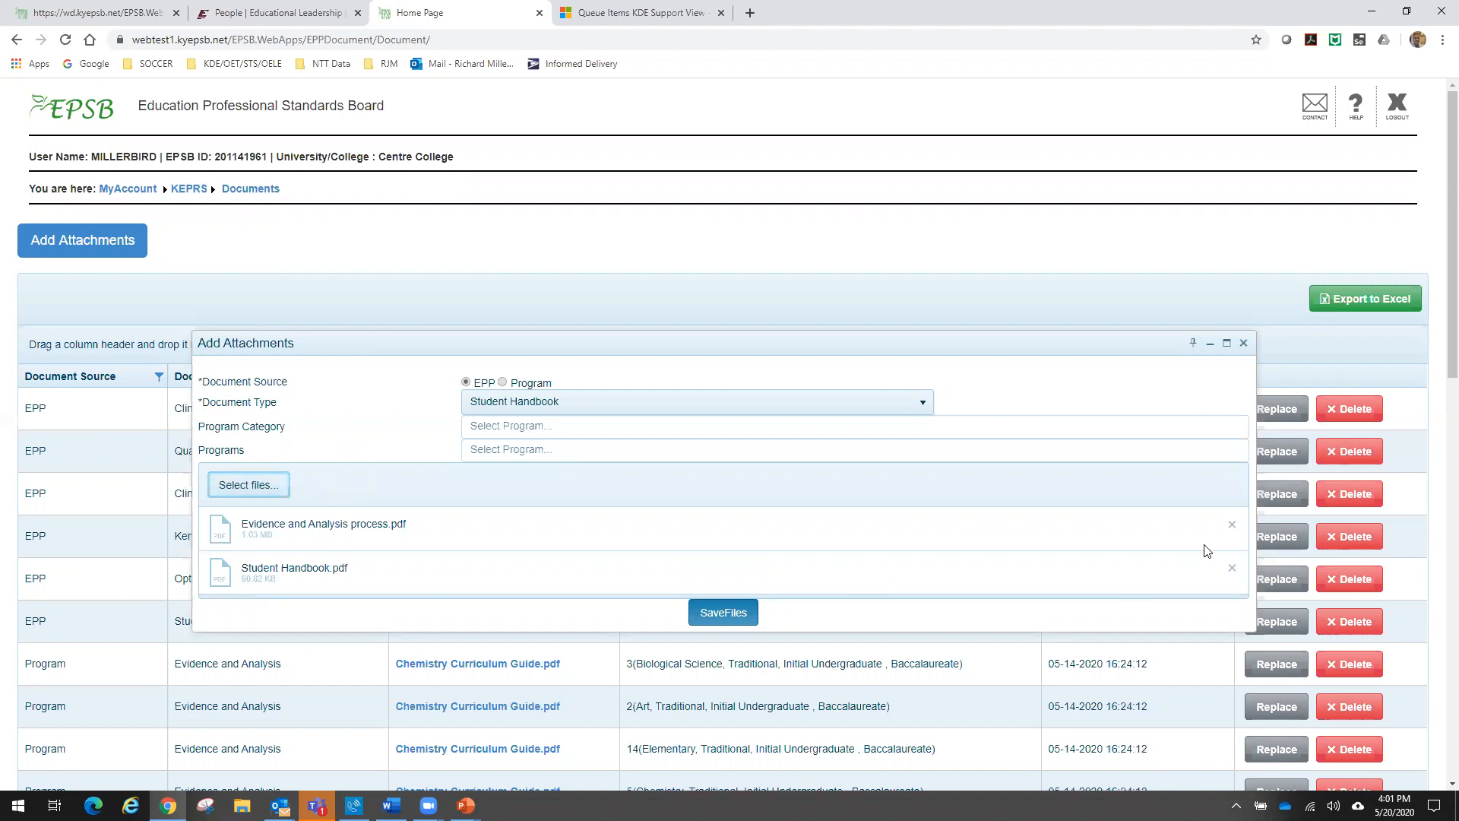
- Remove Evidence and Analysis process.pdf from the selected files and save the Student Handbook attachment
click(1232, 525)
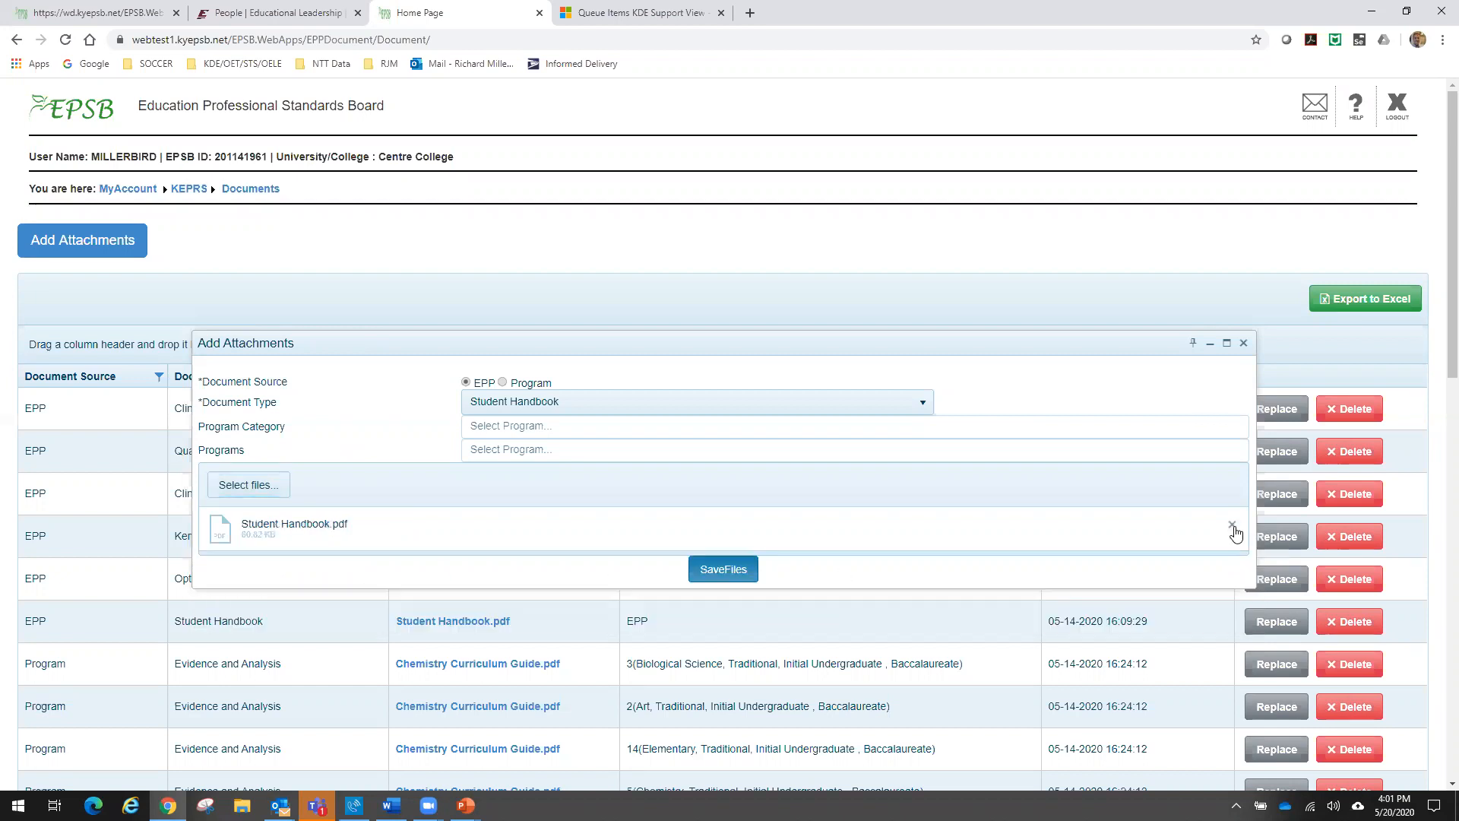
click(715, 570)
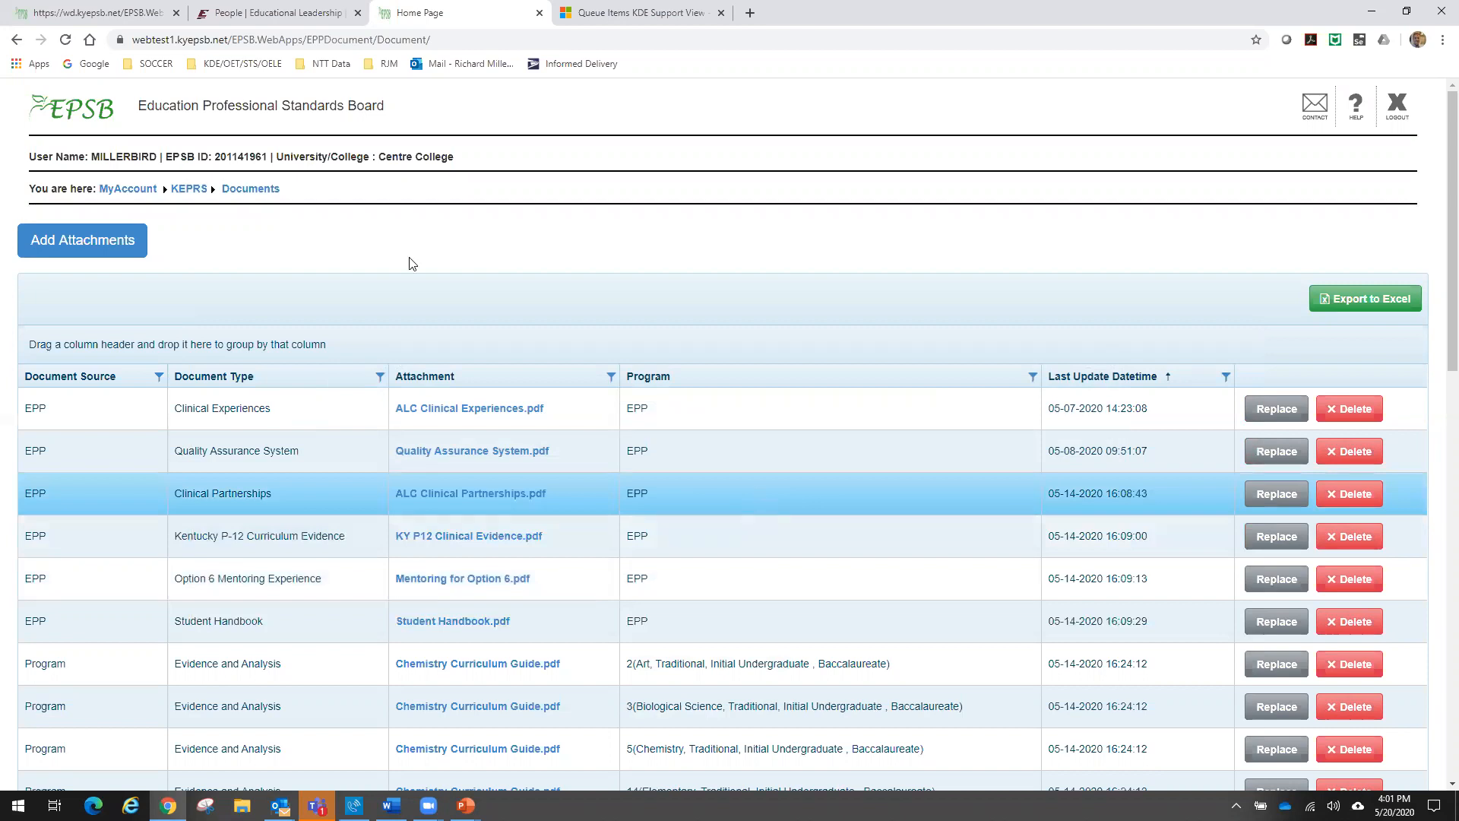
- Start another attachment with Program as the document source and Evidence and Analysis as the document type
click(119, 240)
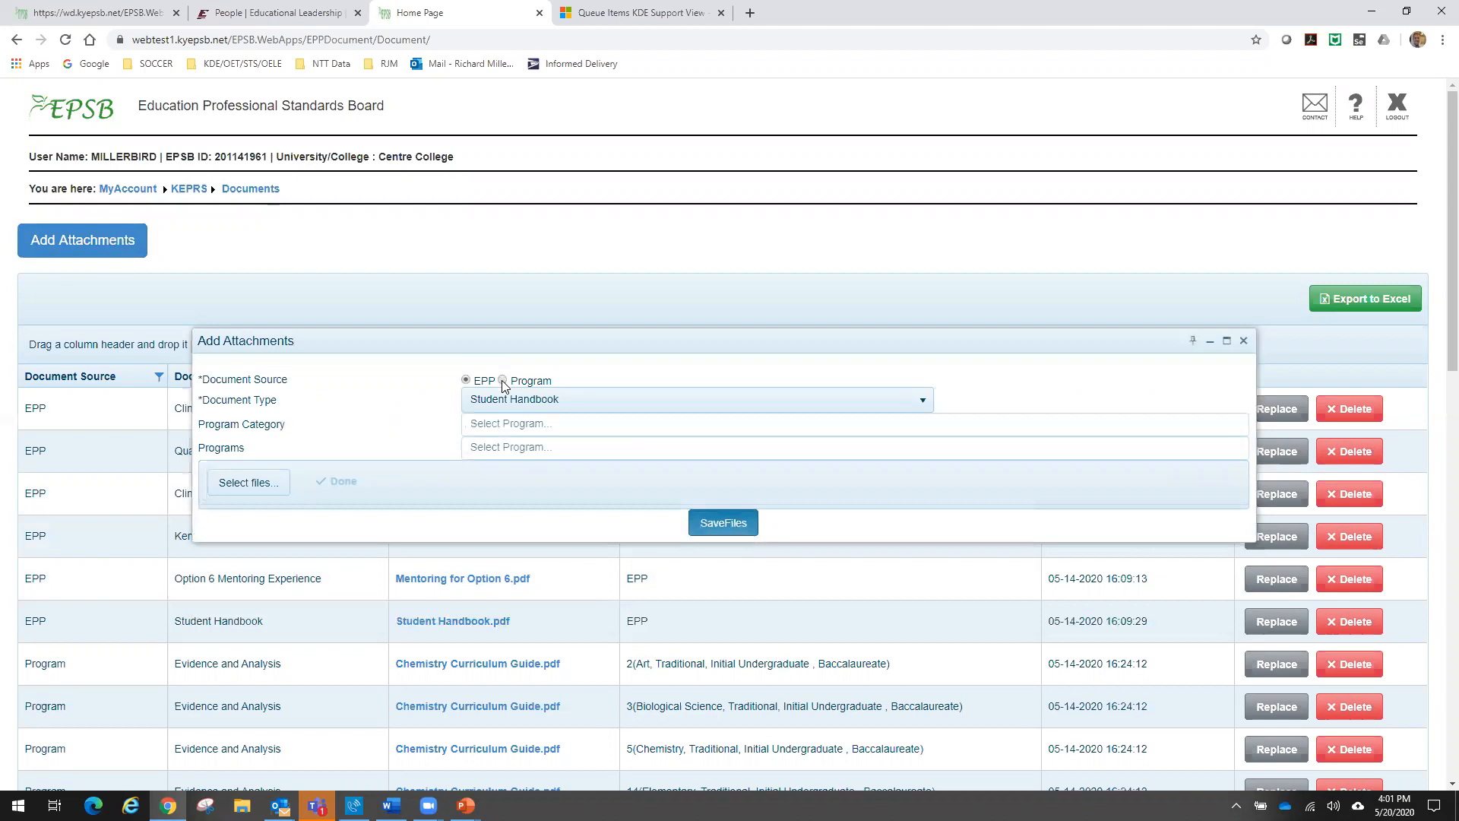
click(501, 381)
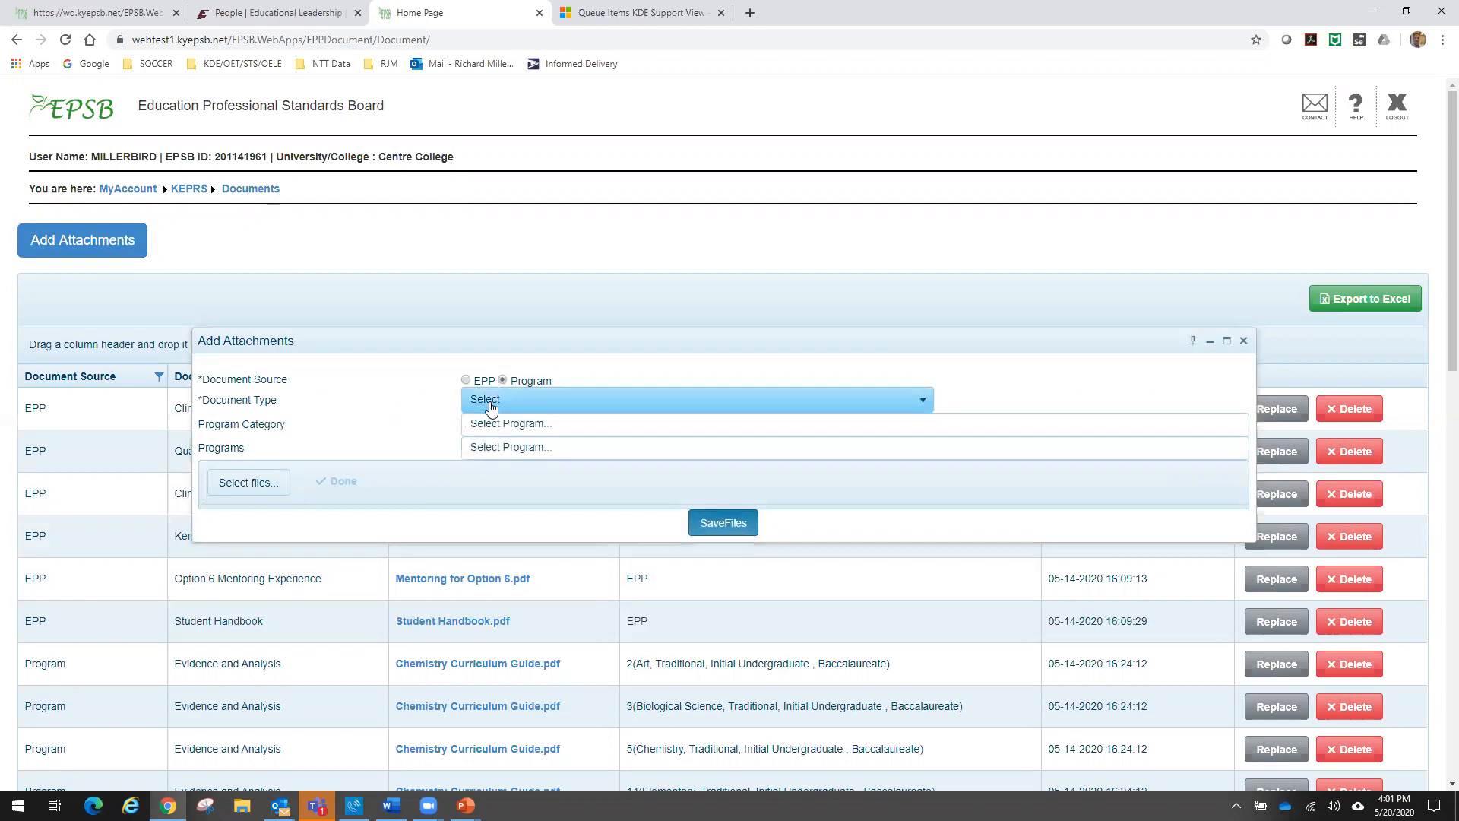
click(491, 403)
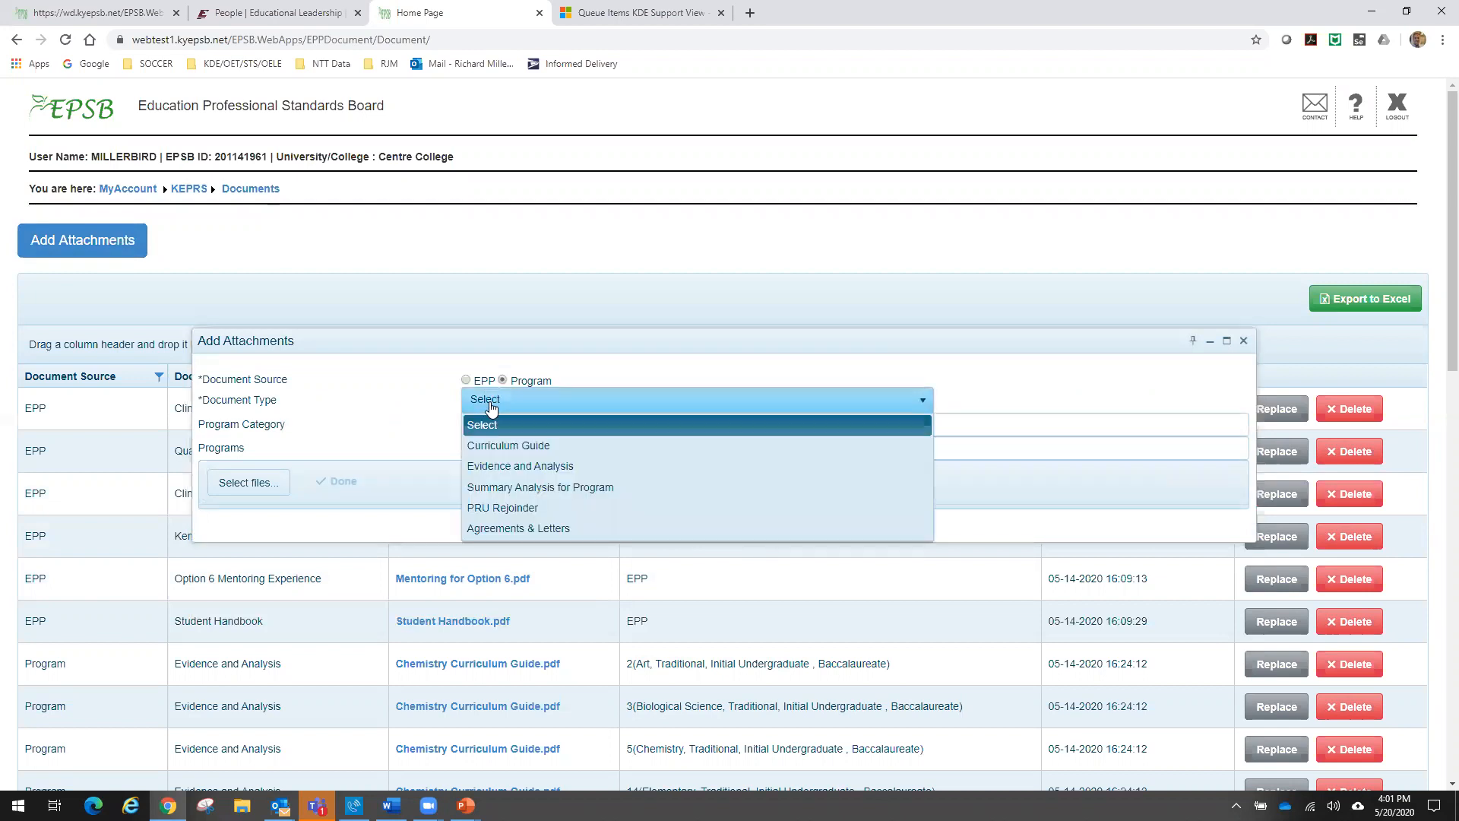
click(501, 464)
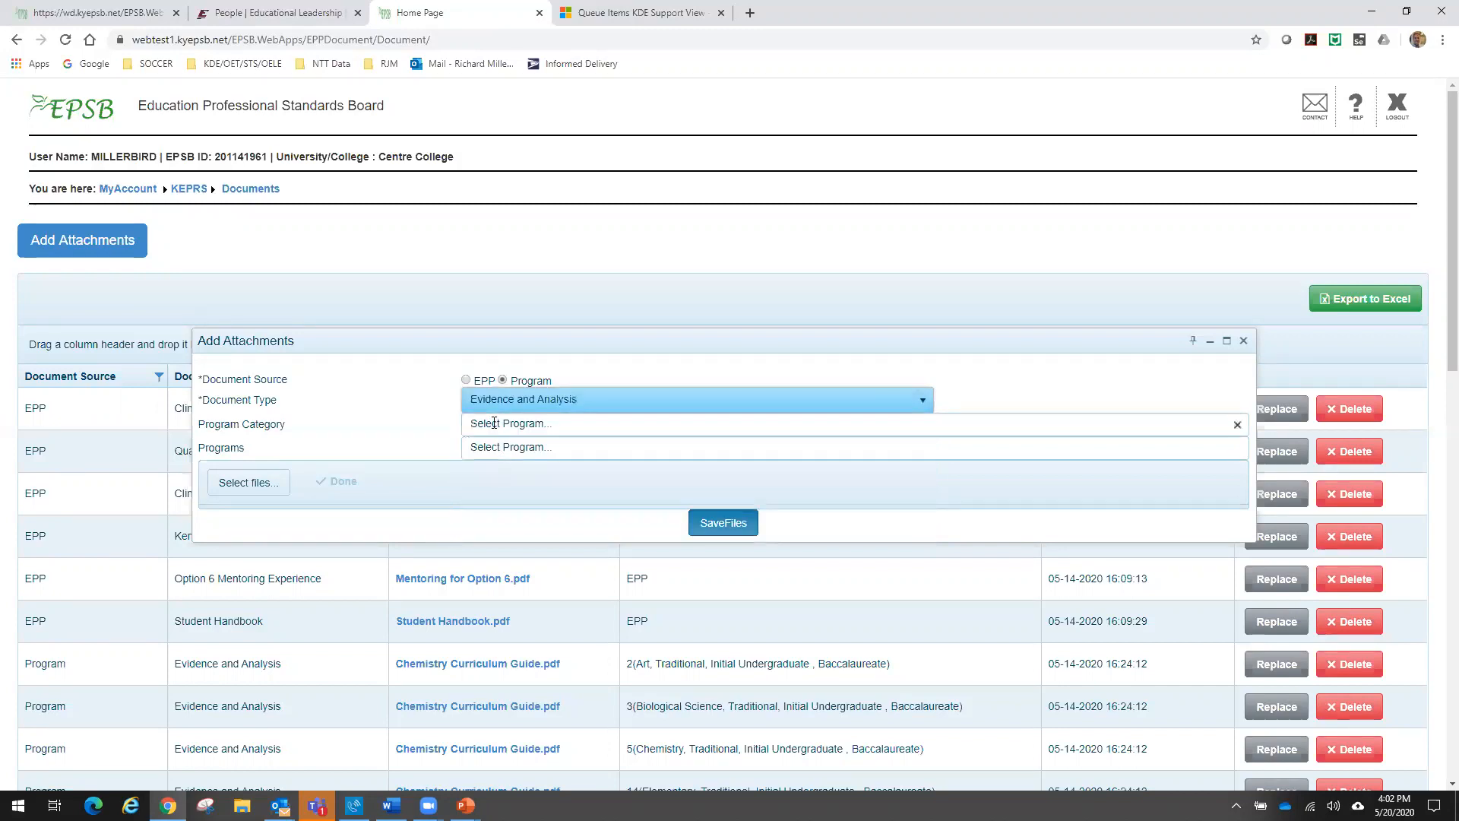
- Choose Biological Science and Chemistry as the program categories for the attachment
click(495, 424)
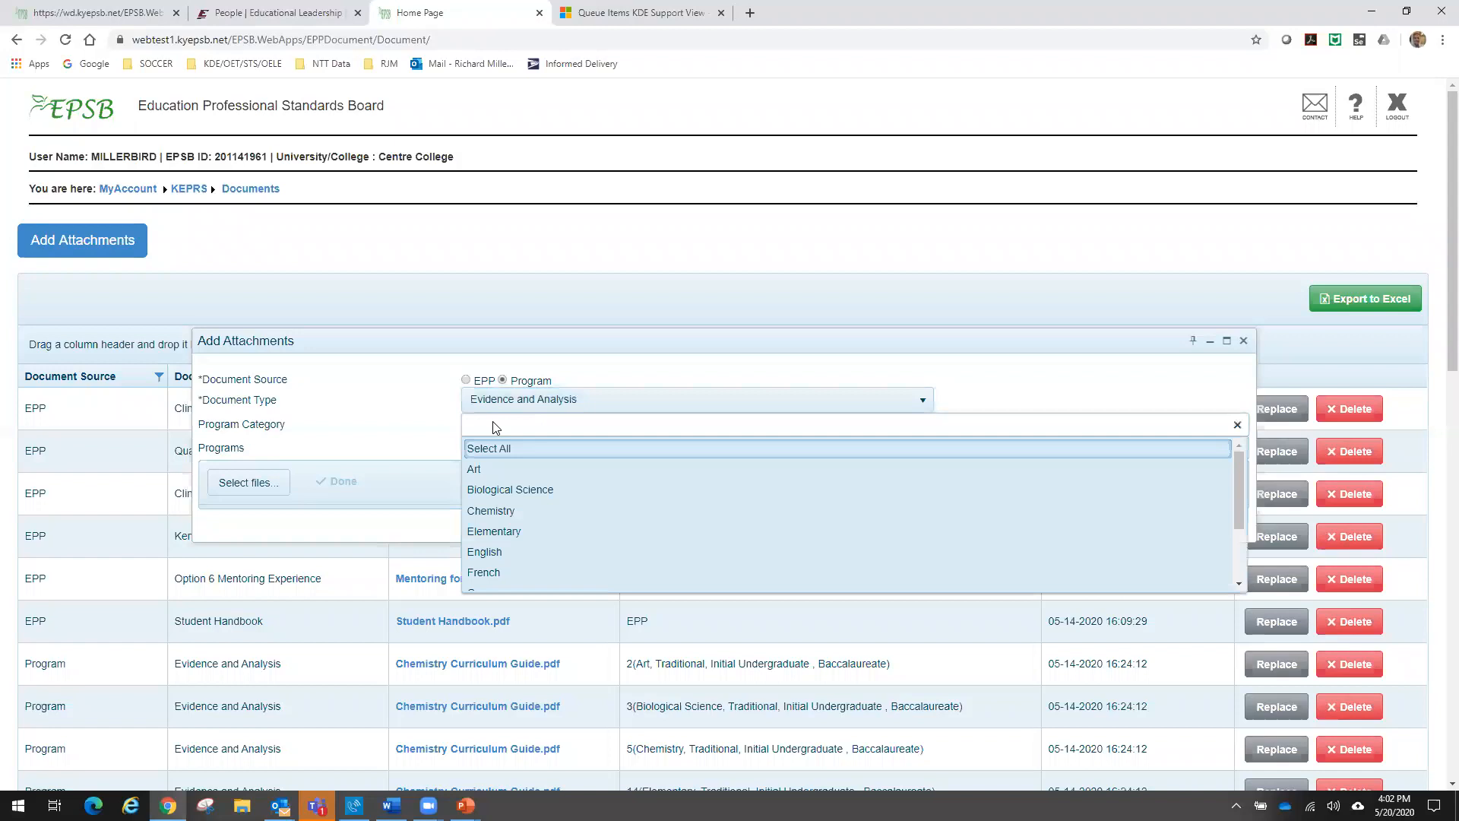
click(489, 486)
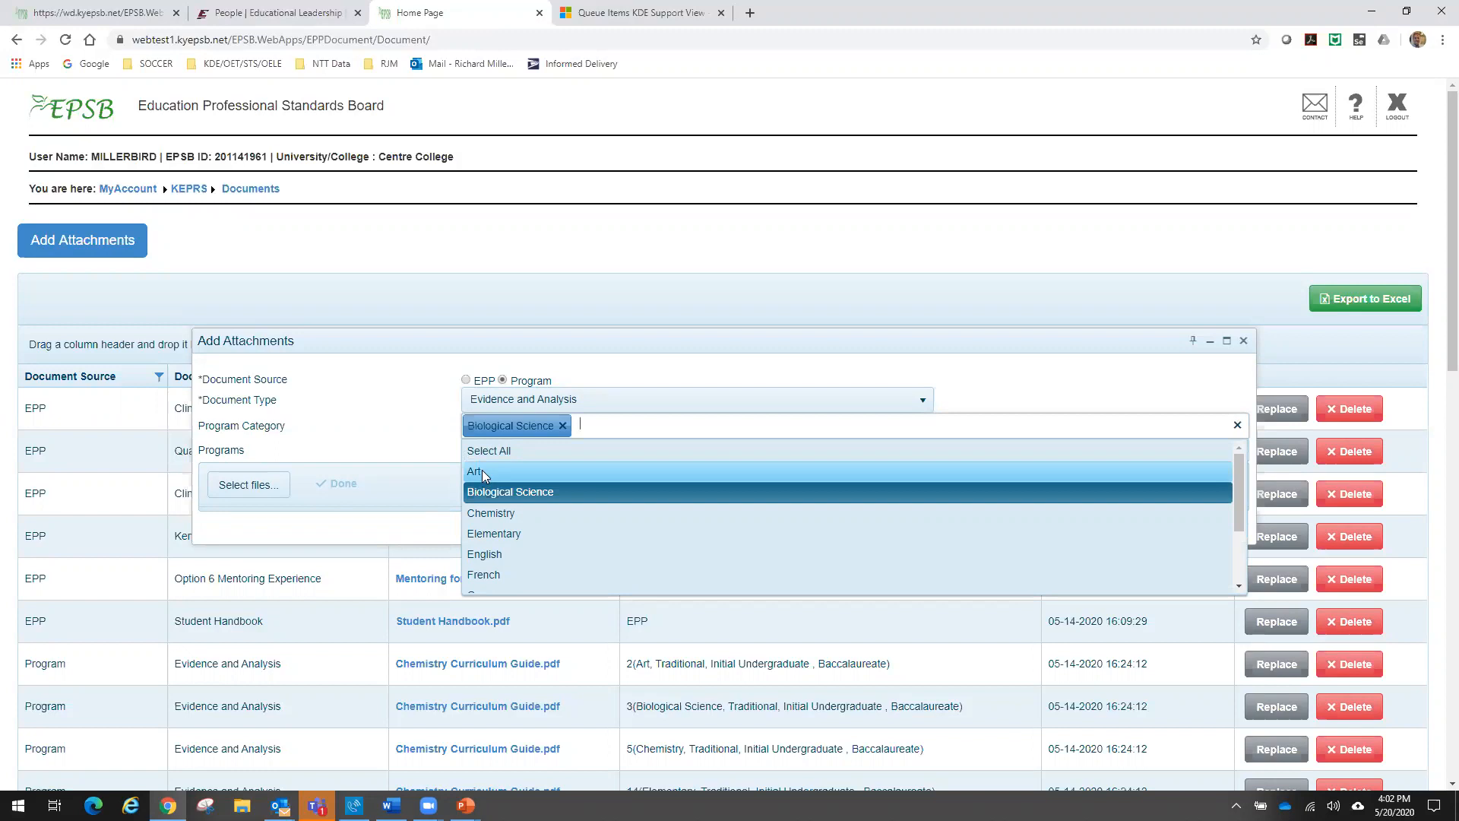
click(493, 513)
click(424, 422)
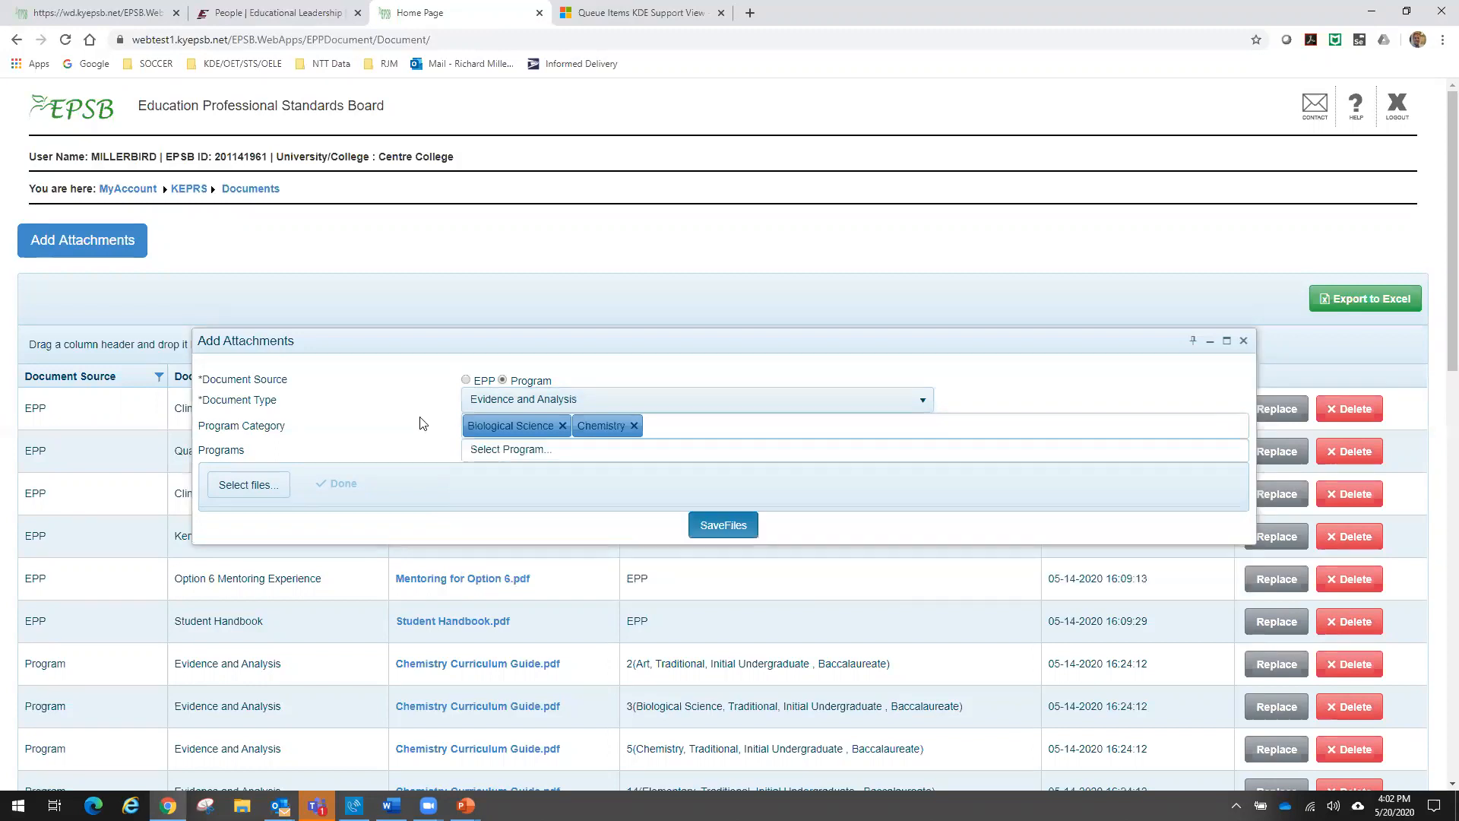
- Add both the Biological Science and Chemistry Traditional Initial Undergraduate Baccalaureate programs to the attachment
click(478, 453)
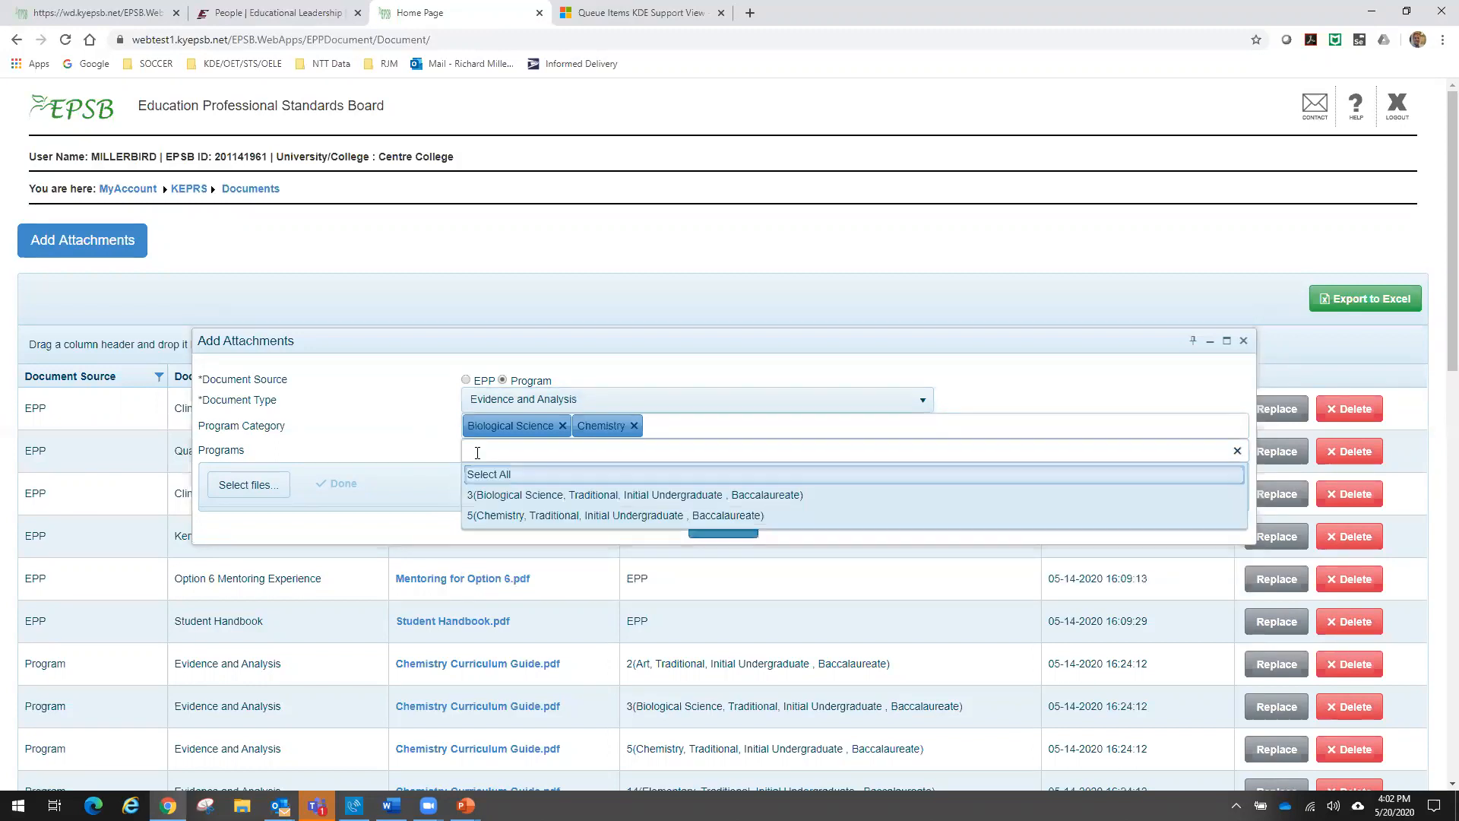
click(486, 496)
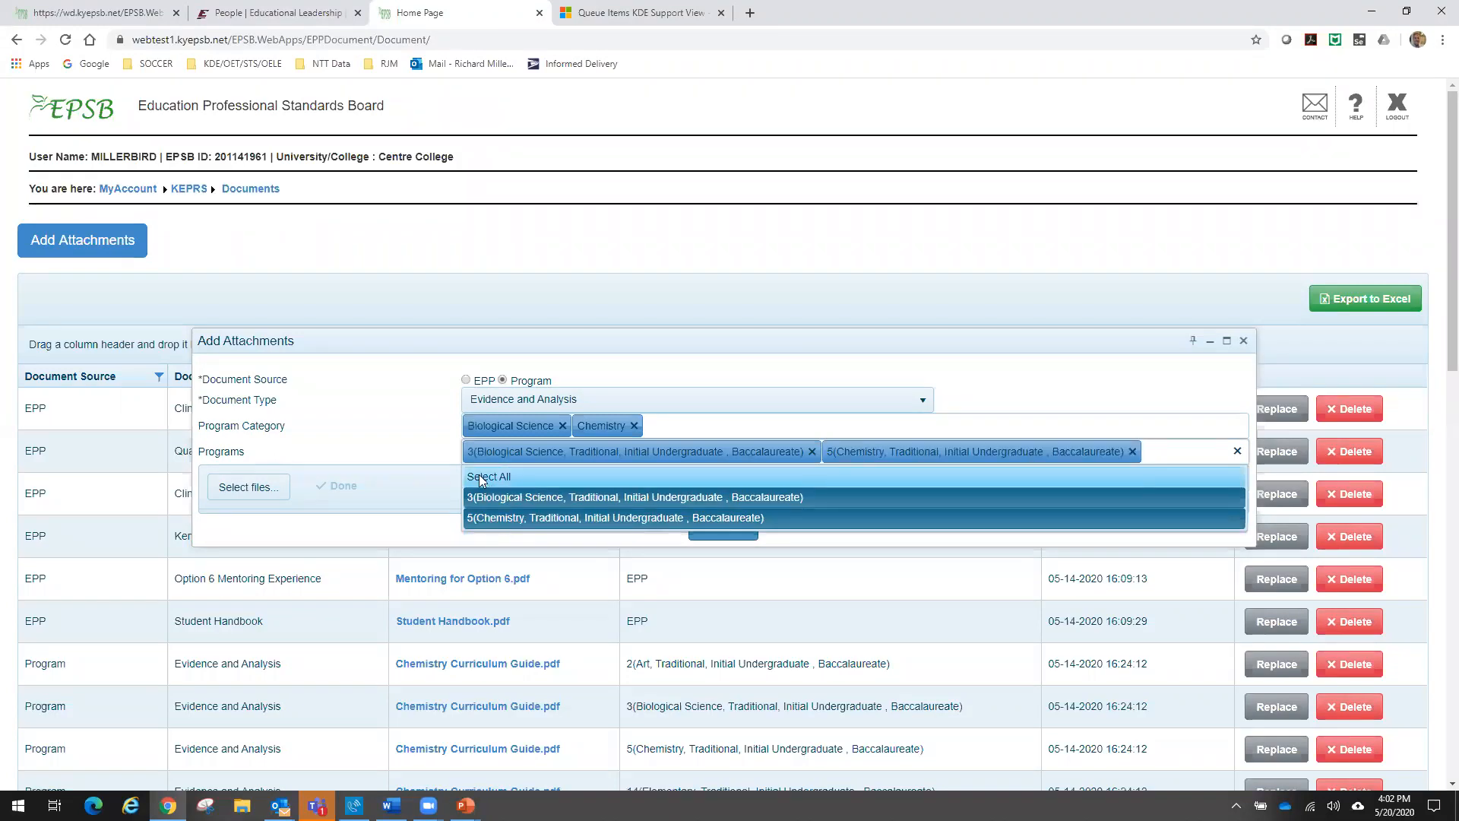
click(446, 454)
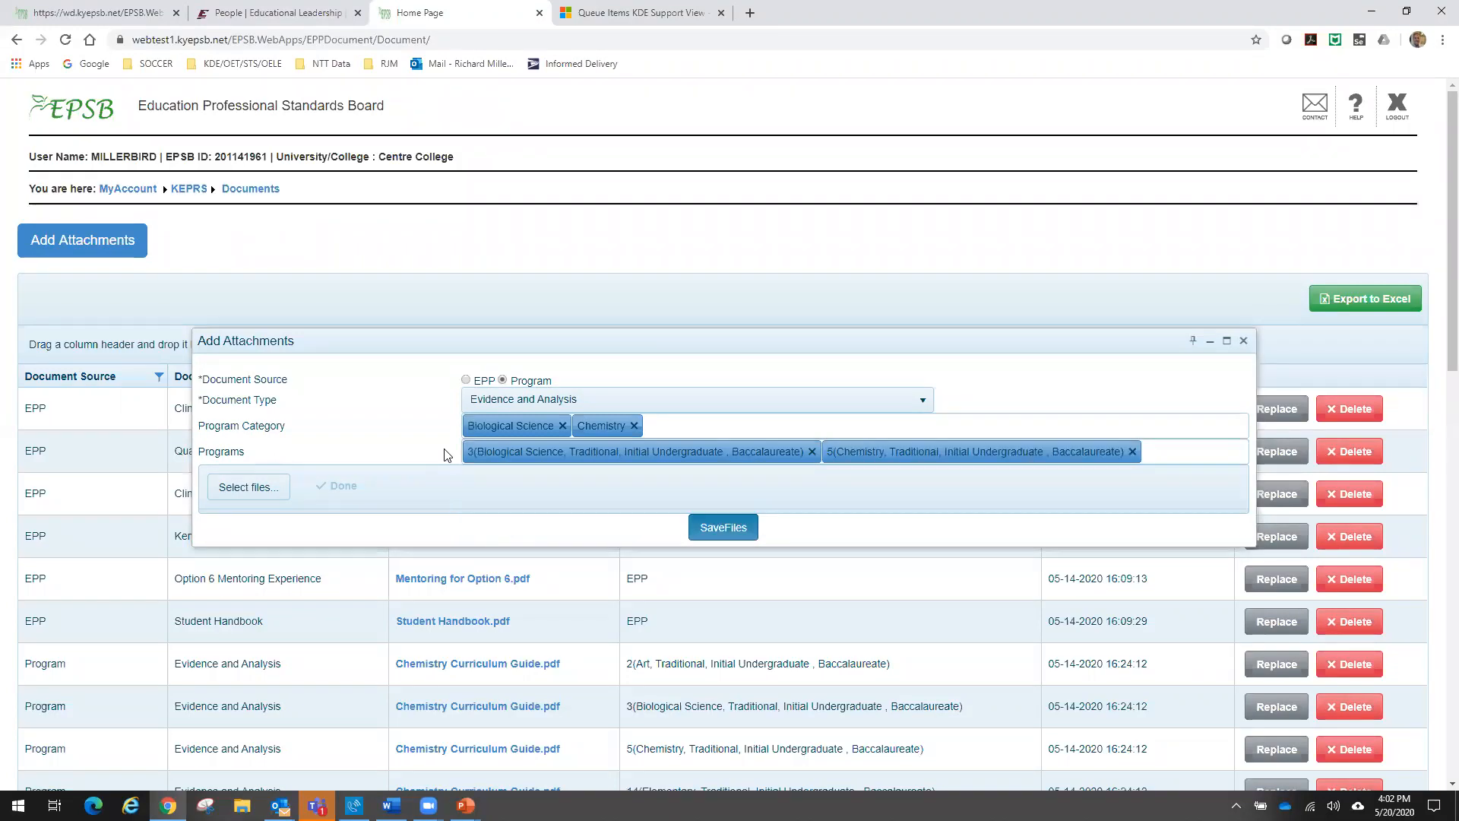
- Choose Evidence and Analysis process.pdf as the attachment's file and save the attachment
click(249, 490)
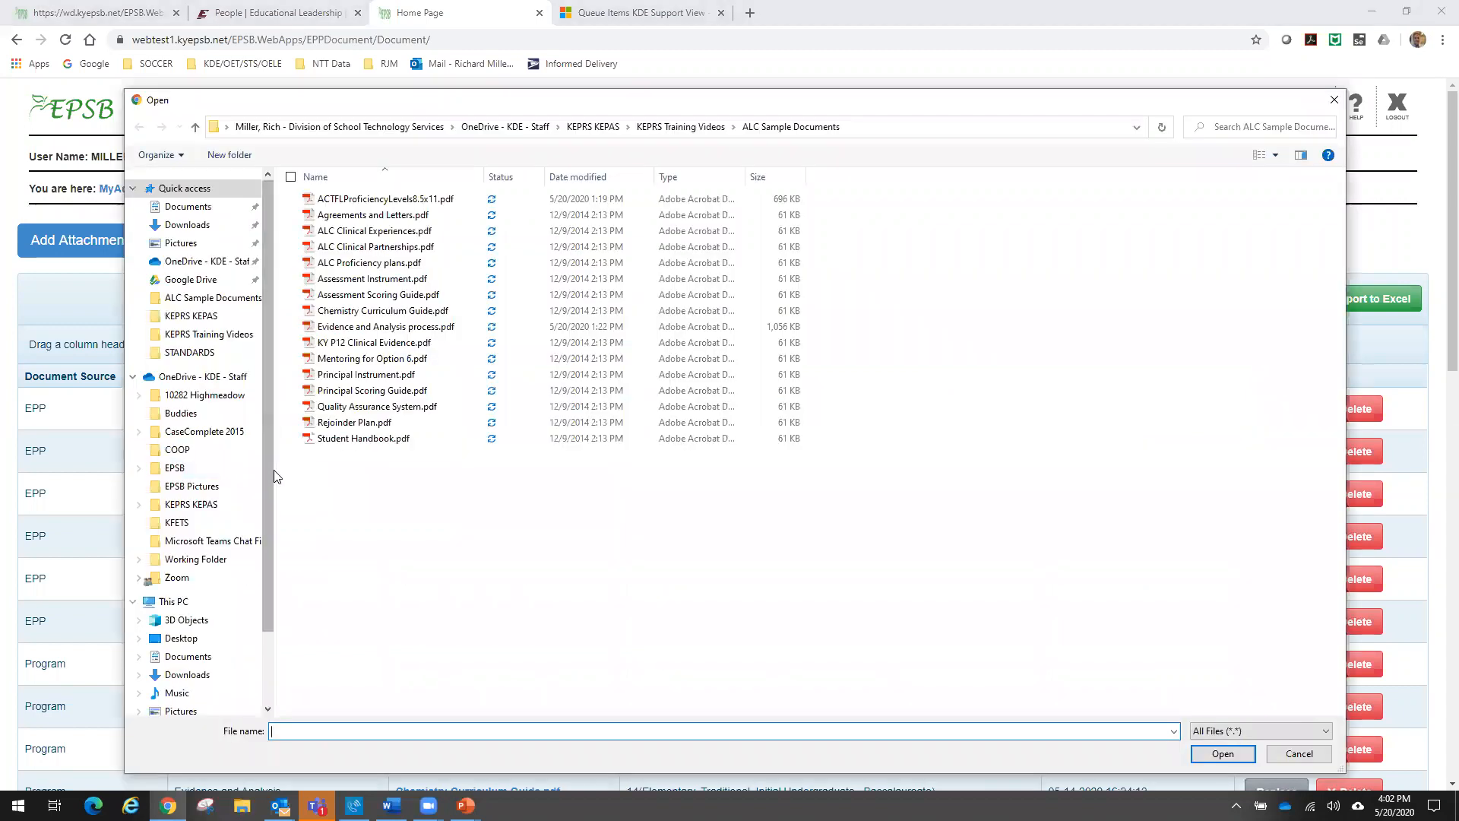
double_click(364, 332)
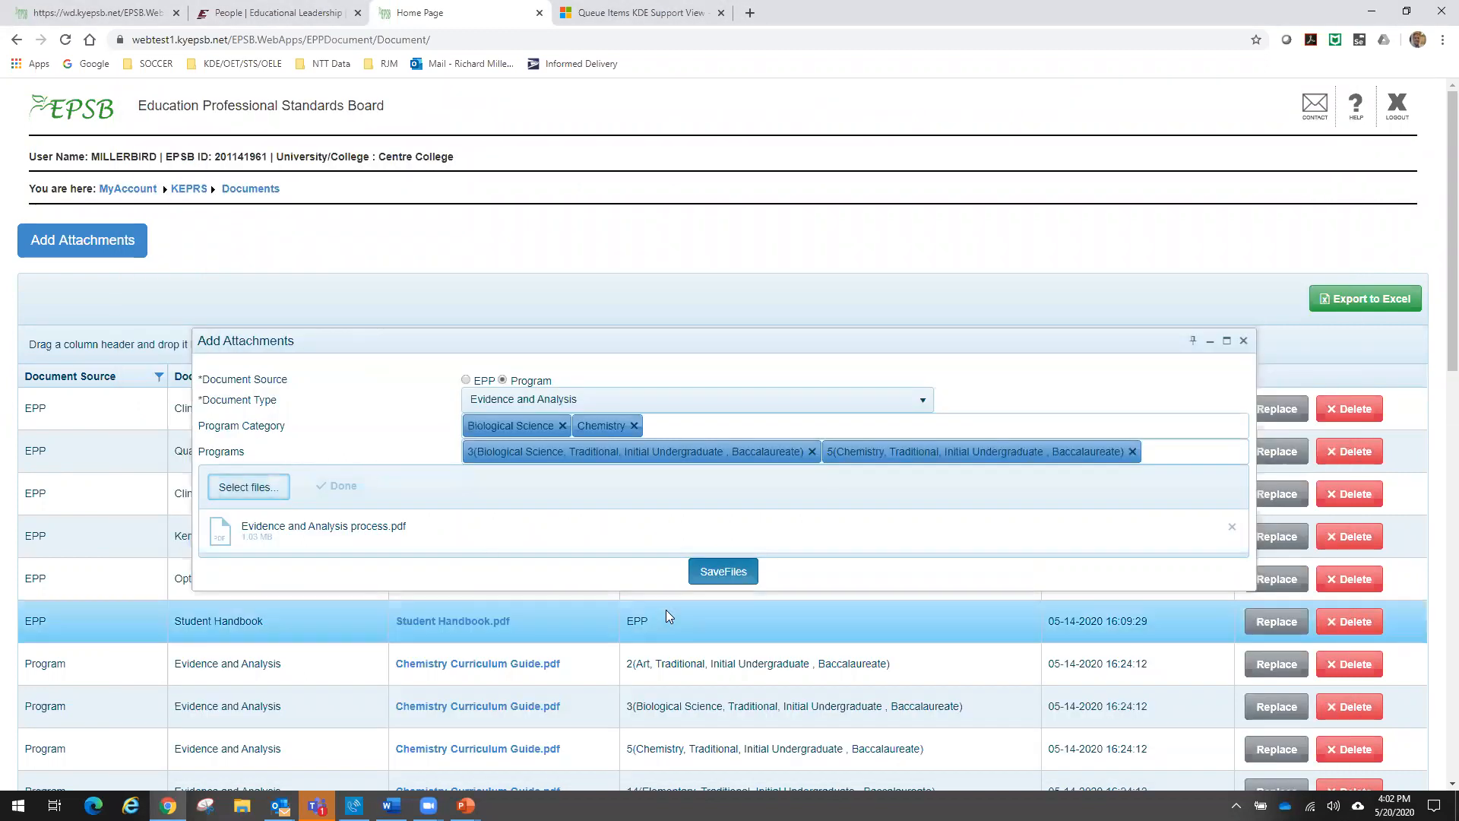
click(705, 574)
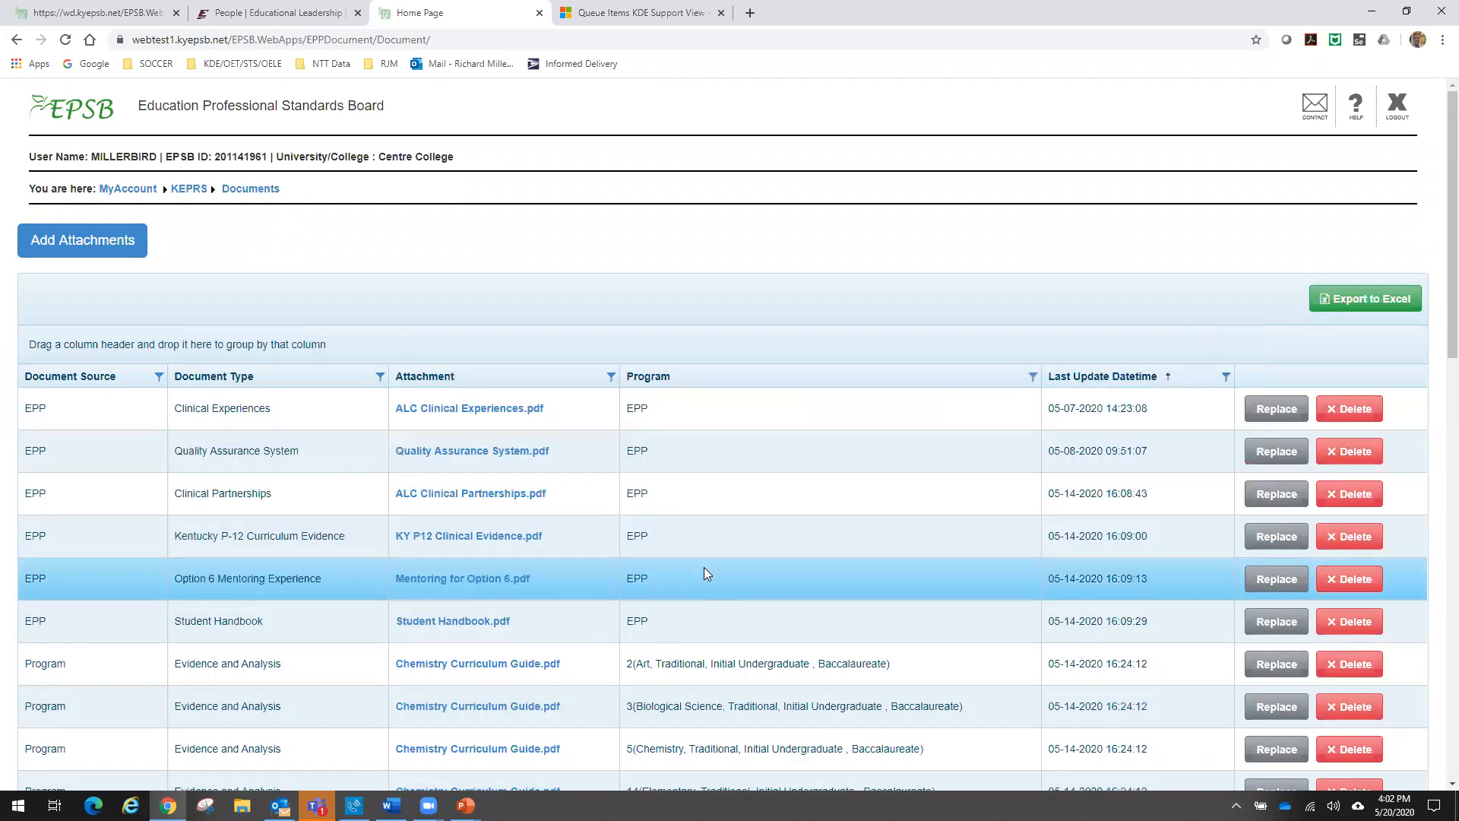
- Look through the documents list down to its end for the newly saved Evidence and Analysis attachments
scroll(721, 477, down, 1)
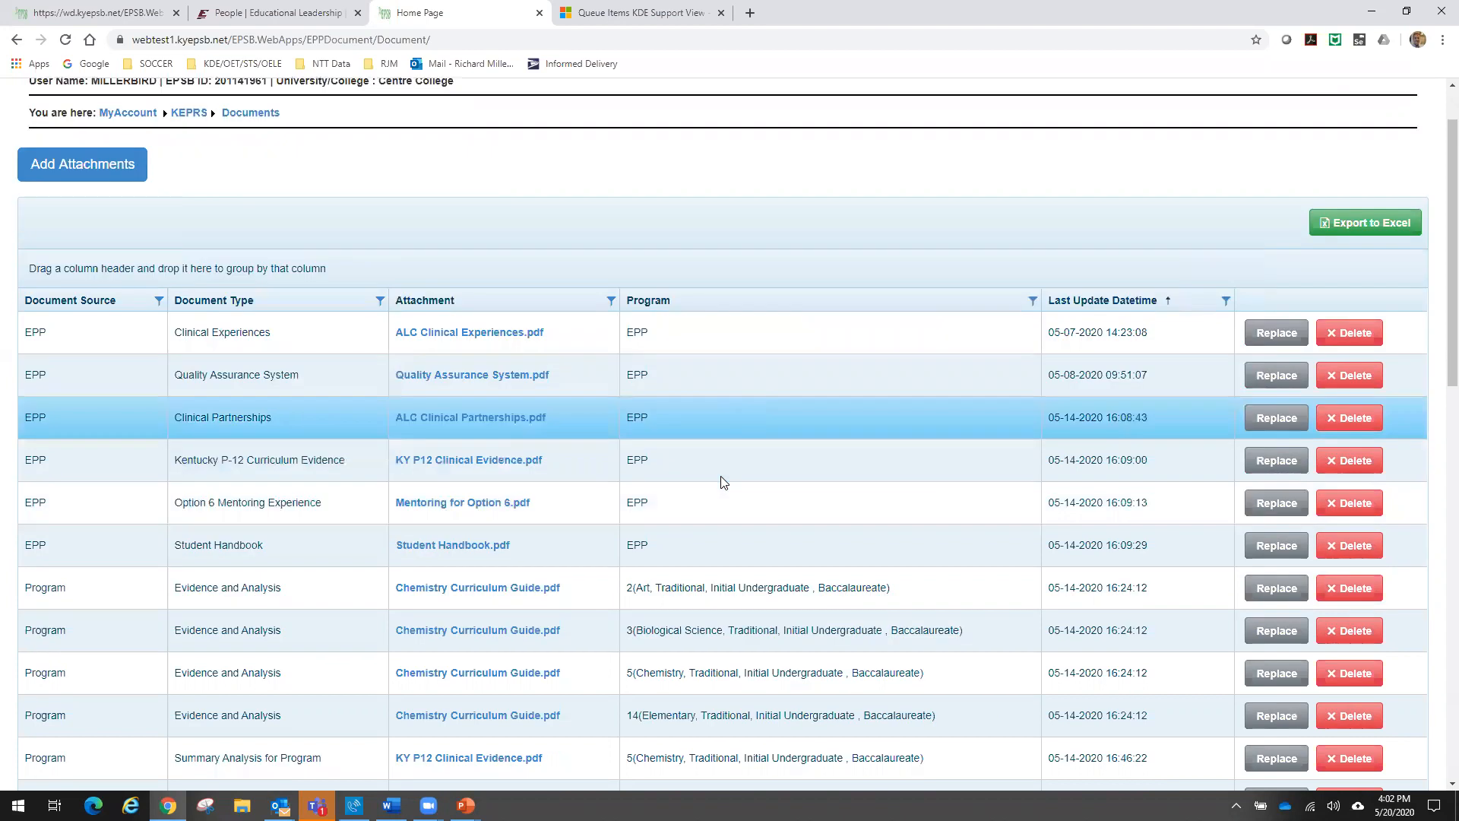
scroll(723, 482, down, 3)
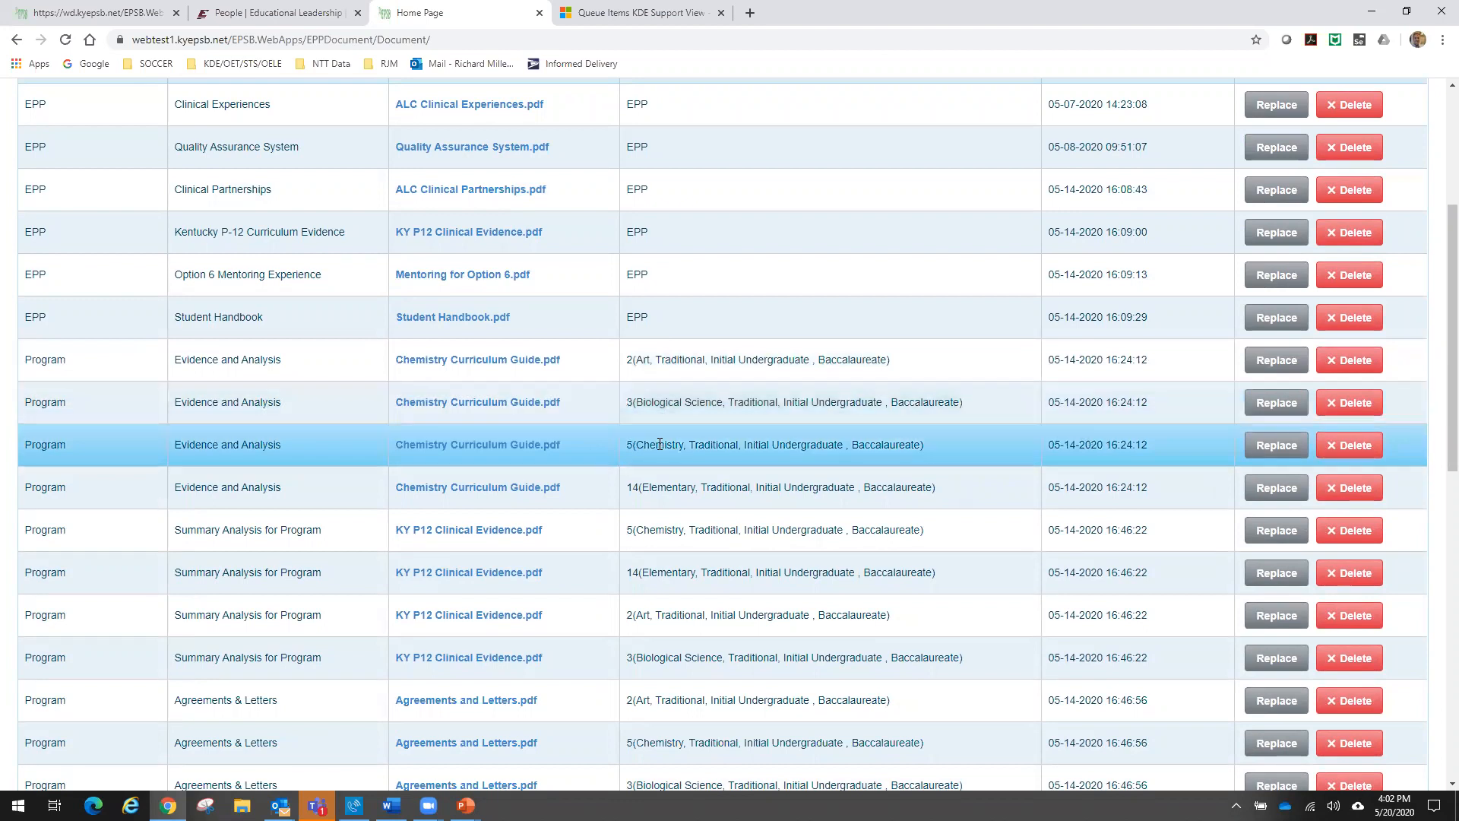
scroll(659, 444, up, 4)
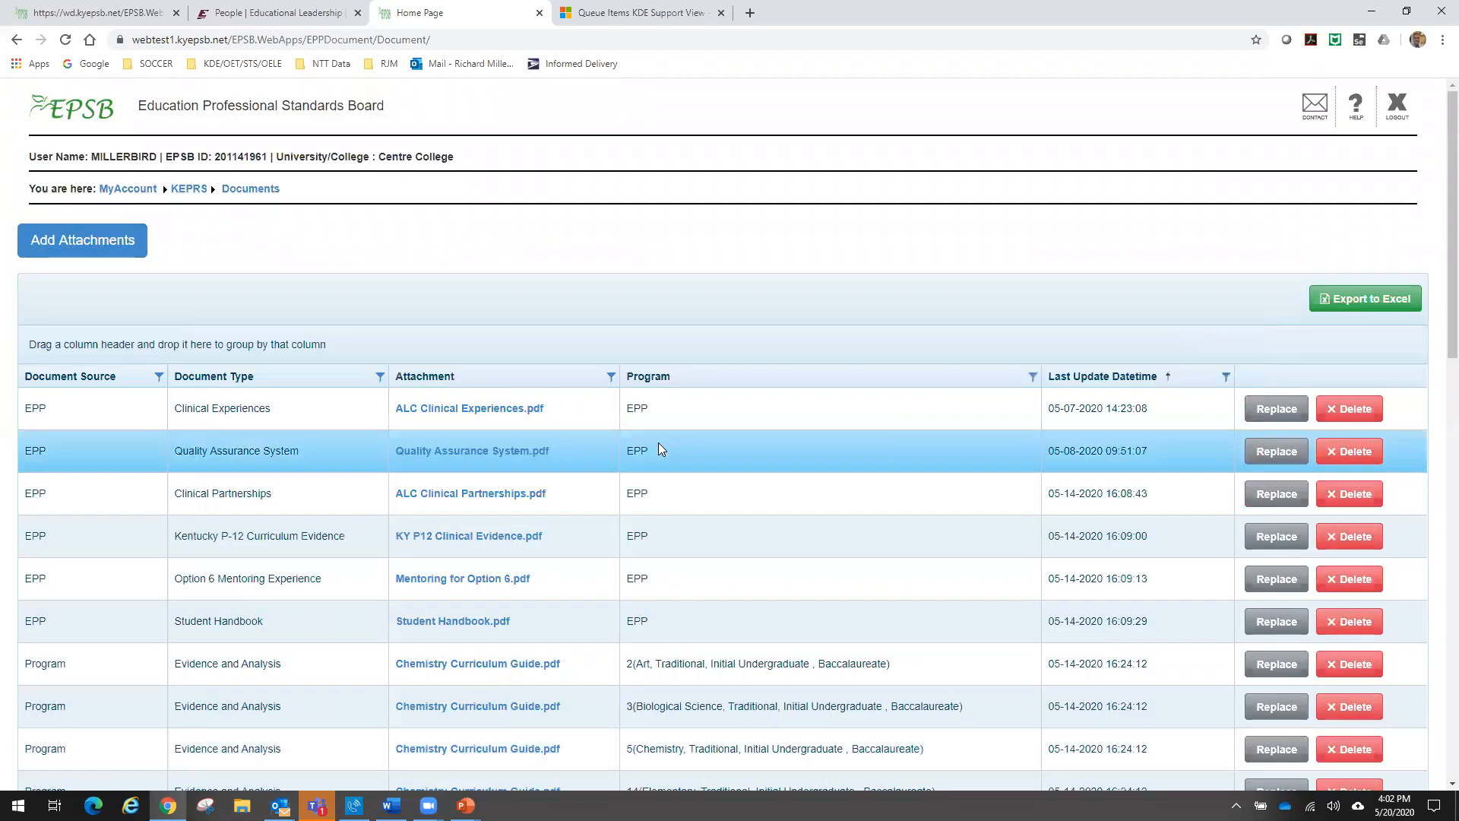
scroll(658, 442, down, 6)
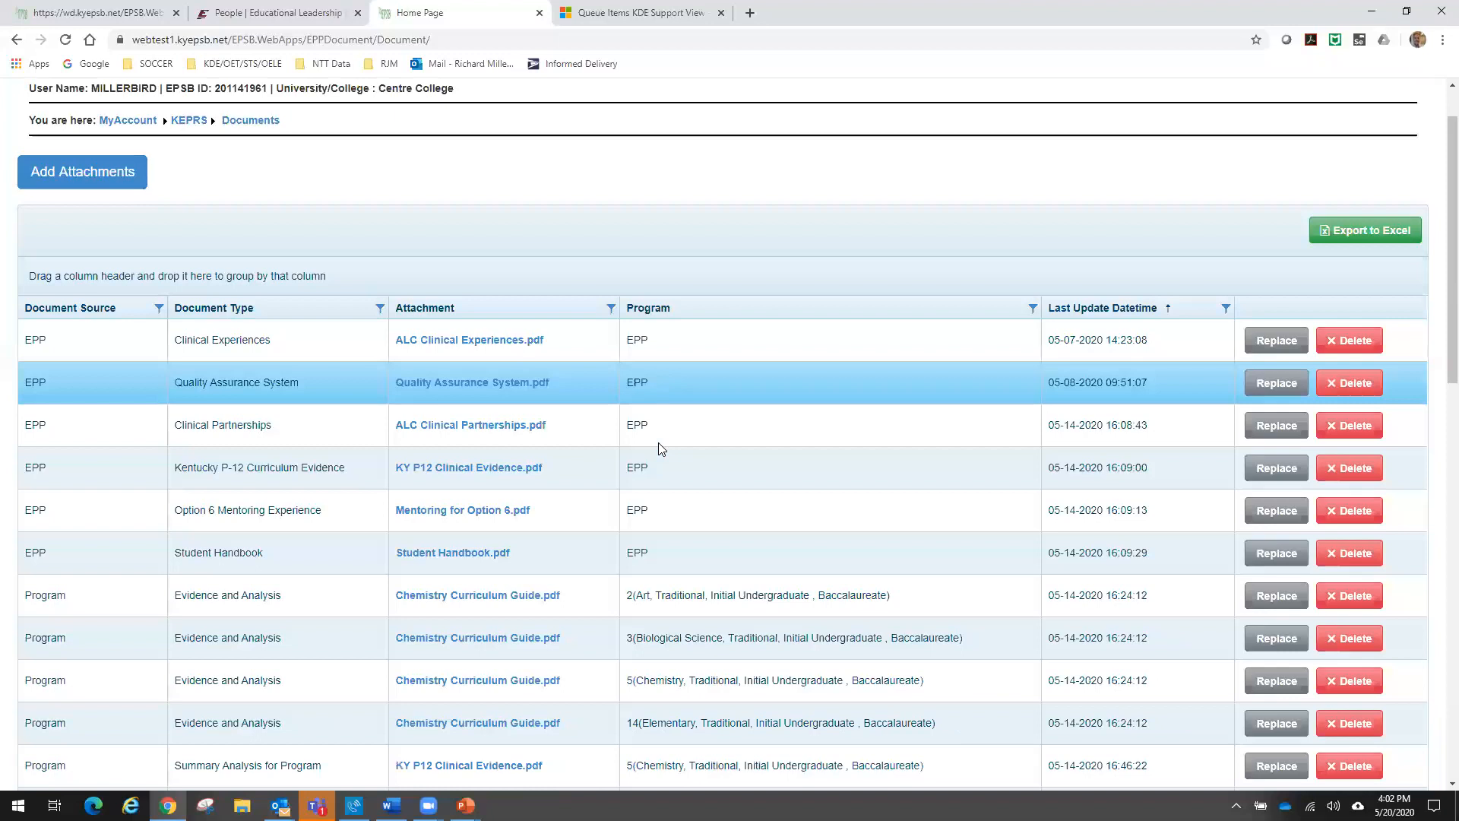
scroll(659, 447, down, 3)
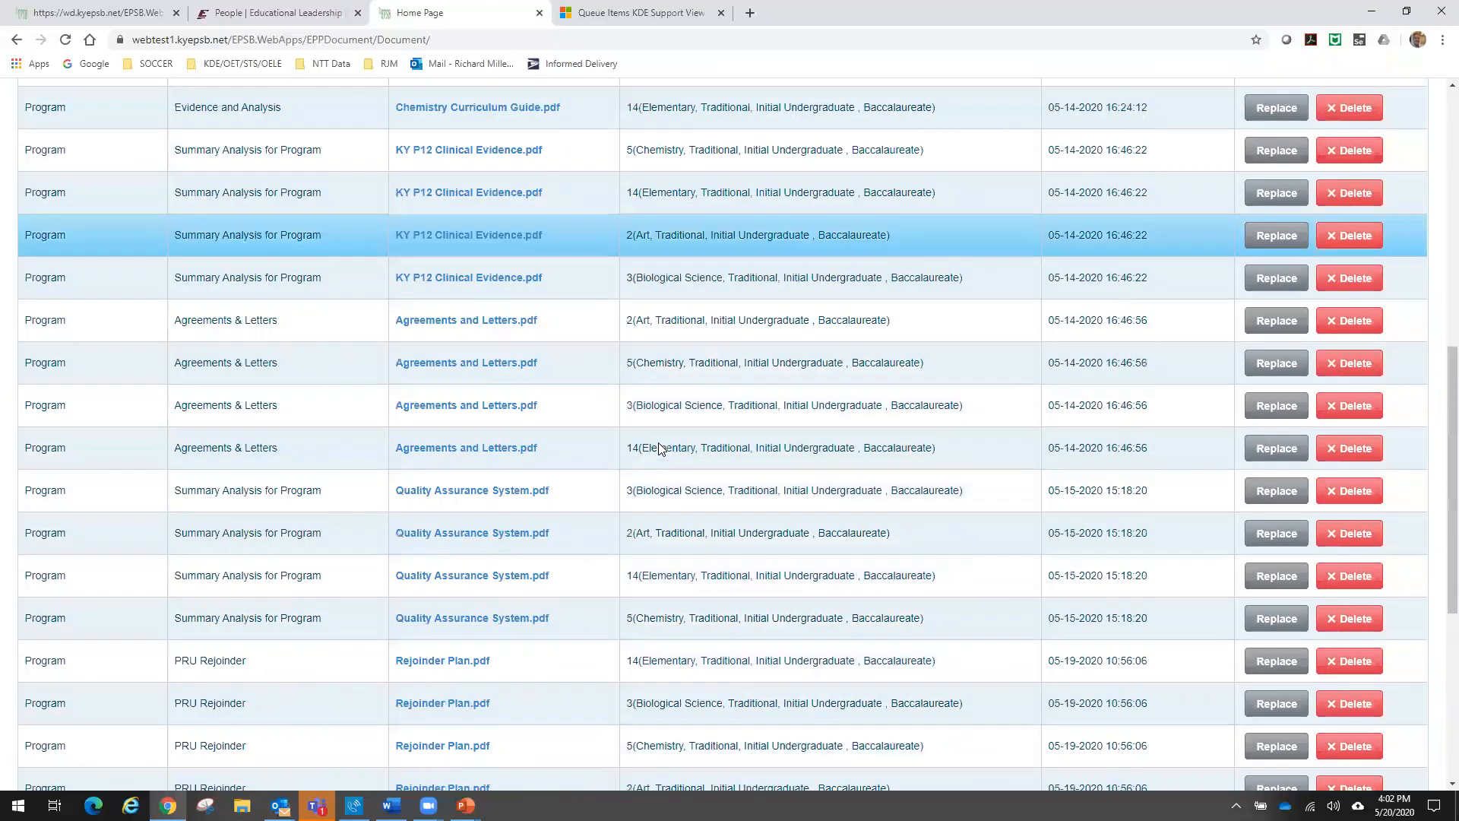
scroll(659, 446, down, 5)
scroll(658, 443, up, 9)
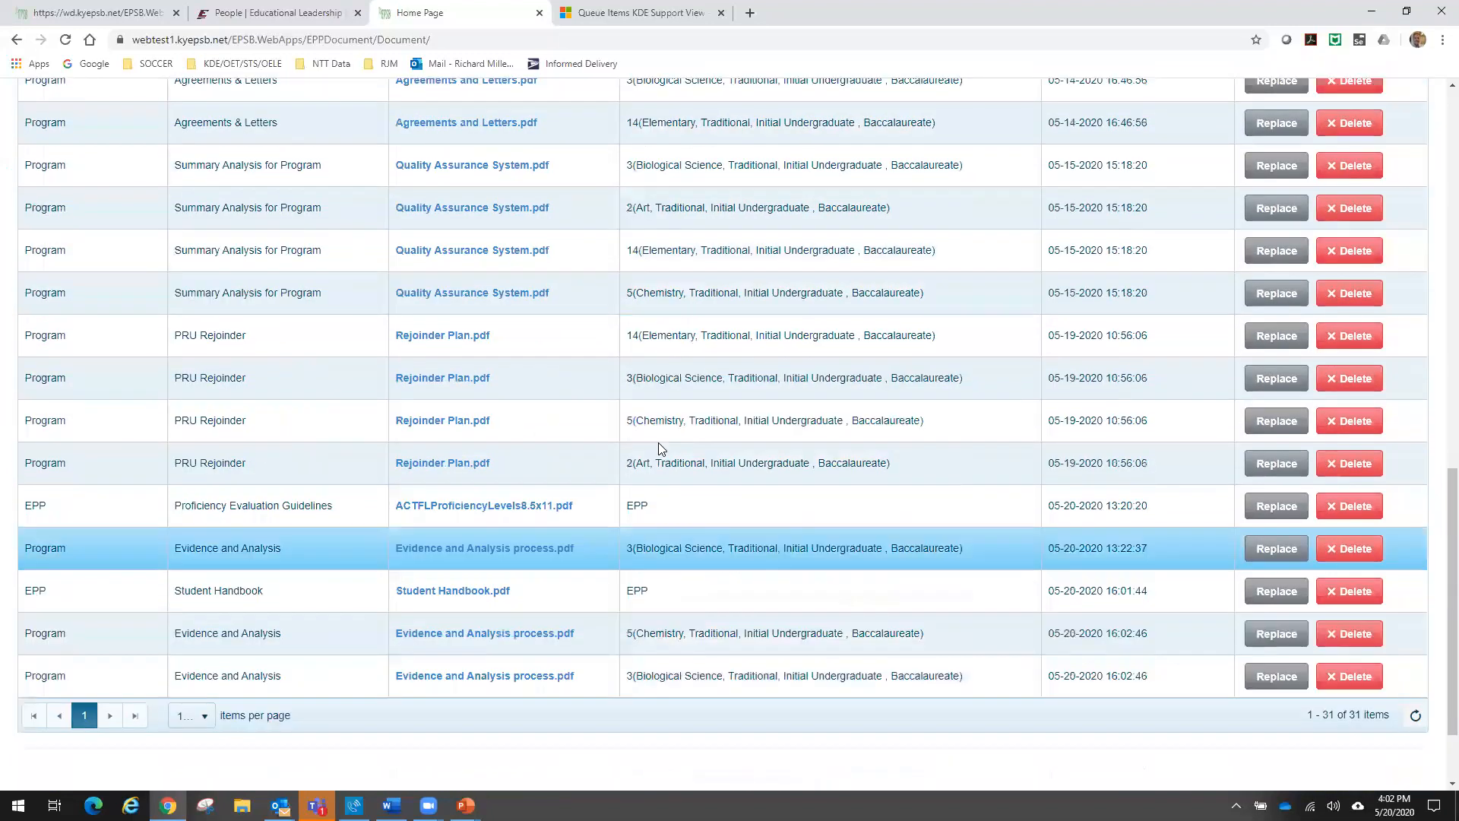
scroll(658, 443, up, 6)
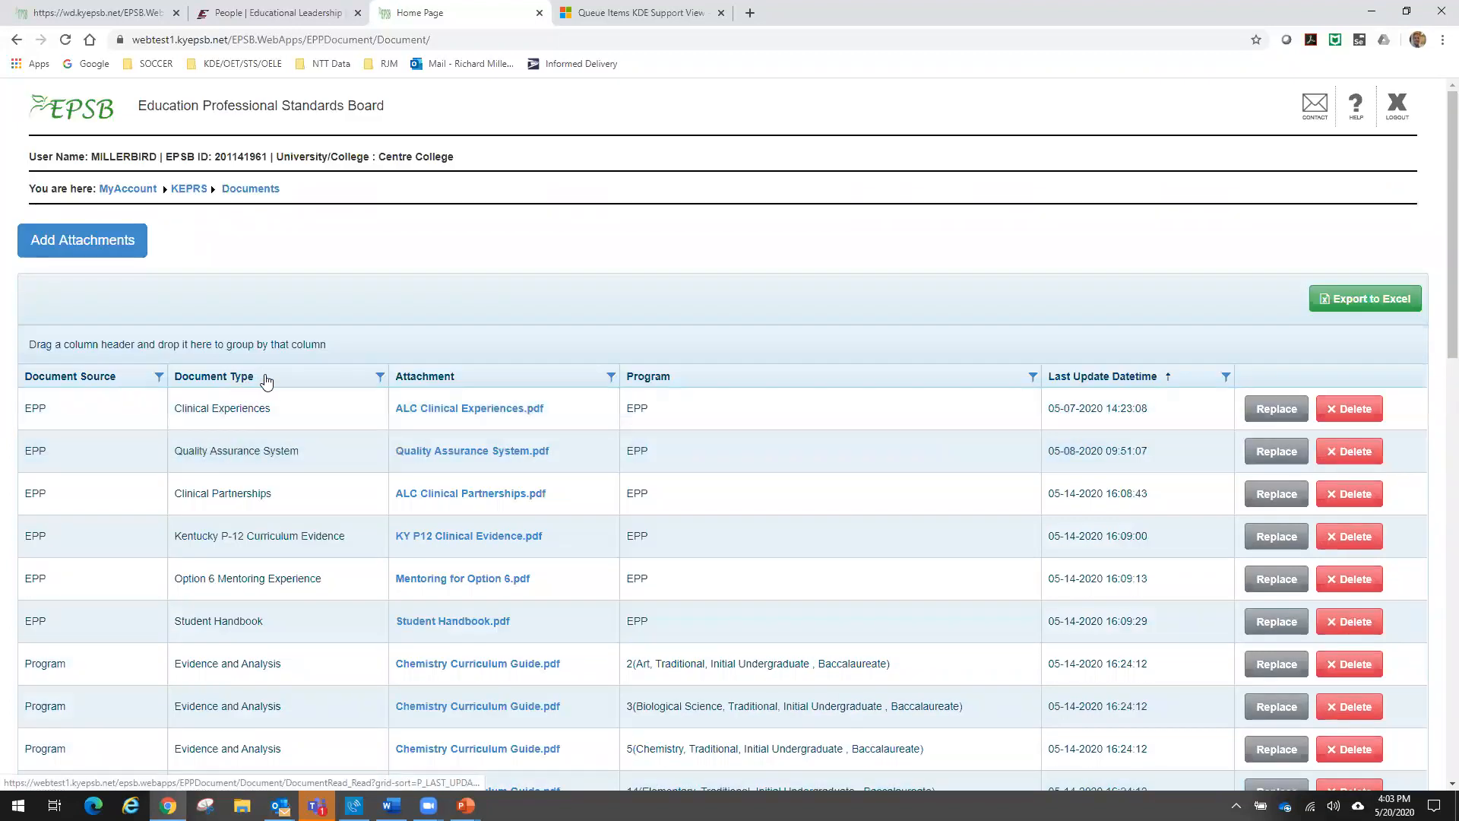
- Group the documents list by Document Type and review the attachments within each group
drag(269, 378, 240, 347)
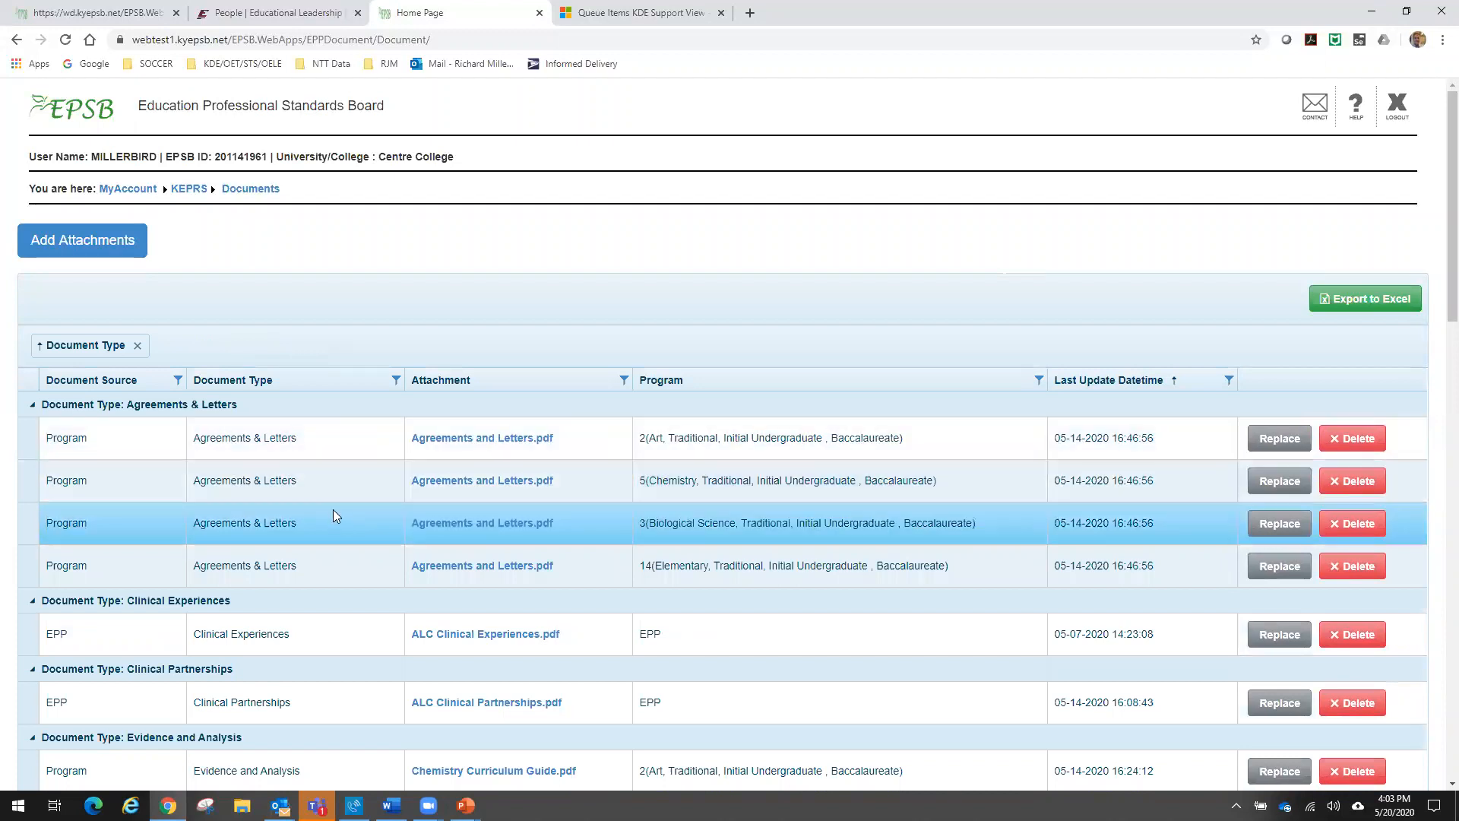
scroll(332, 514, down, 2)
scroll(333, 514, down, 1)
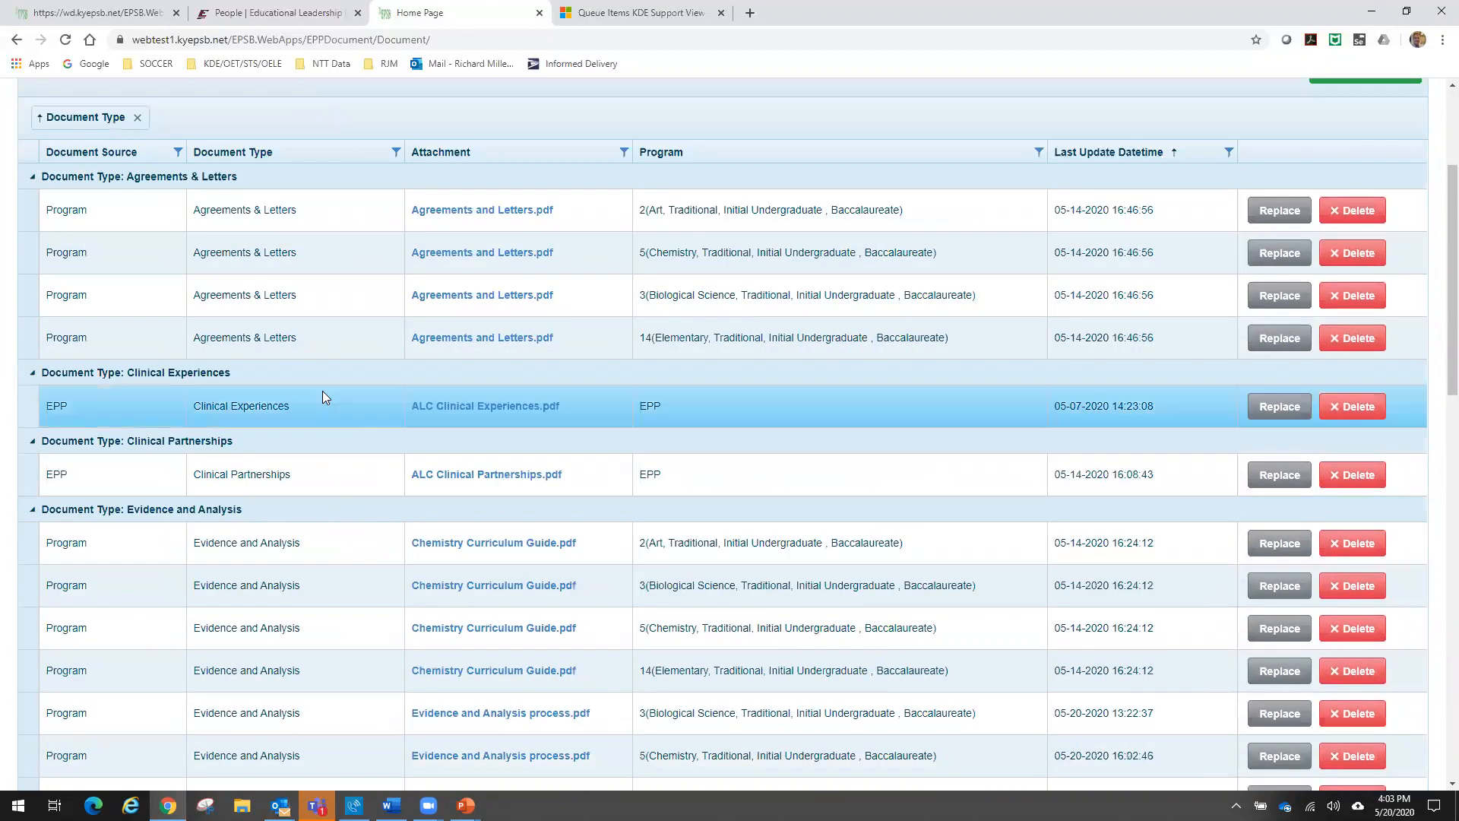
scroll(328, 474, down, 3)
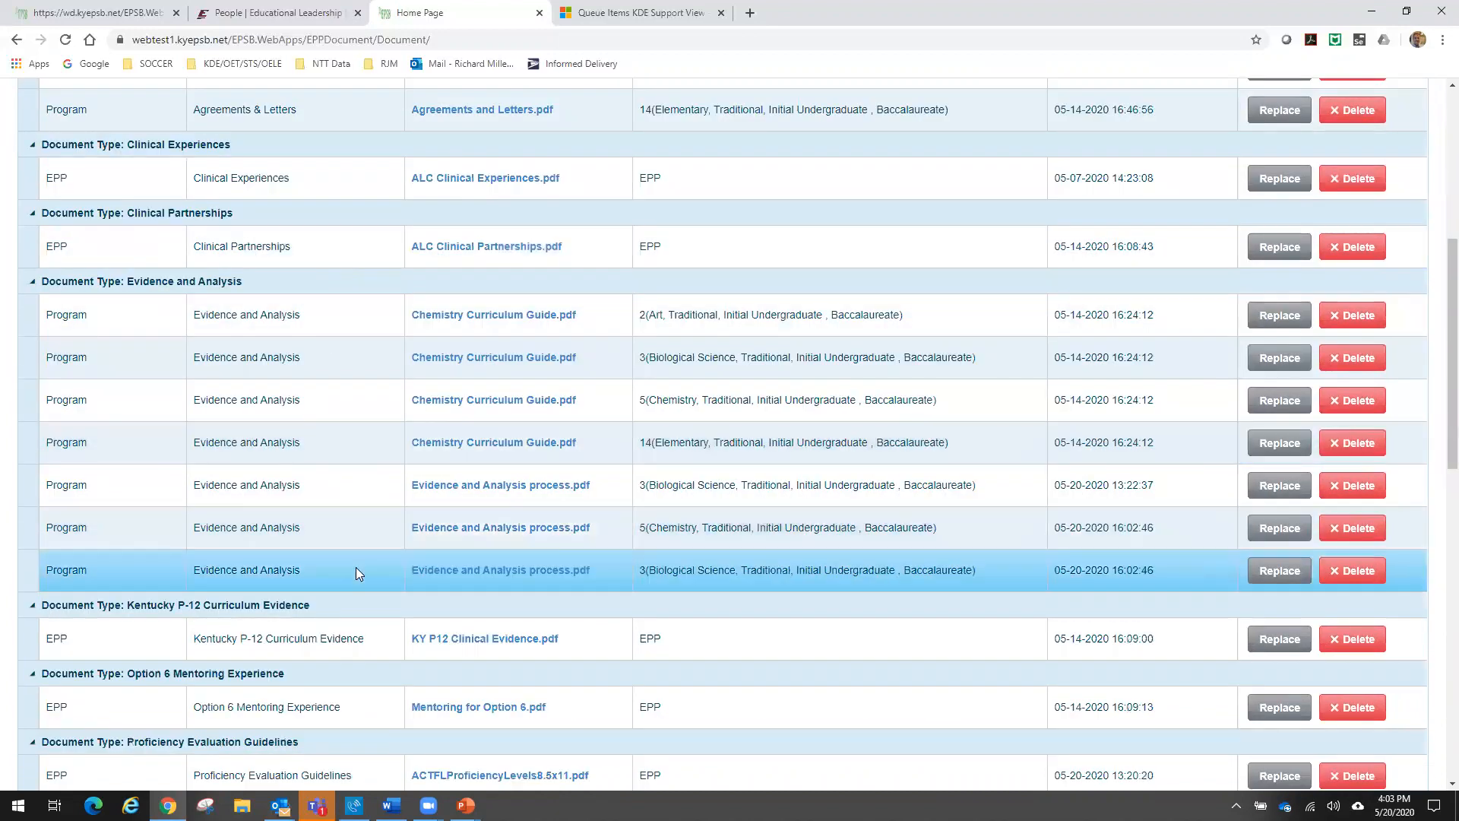
scroll(357, 571, down, 4)
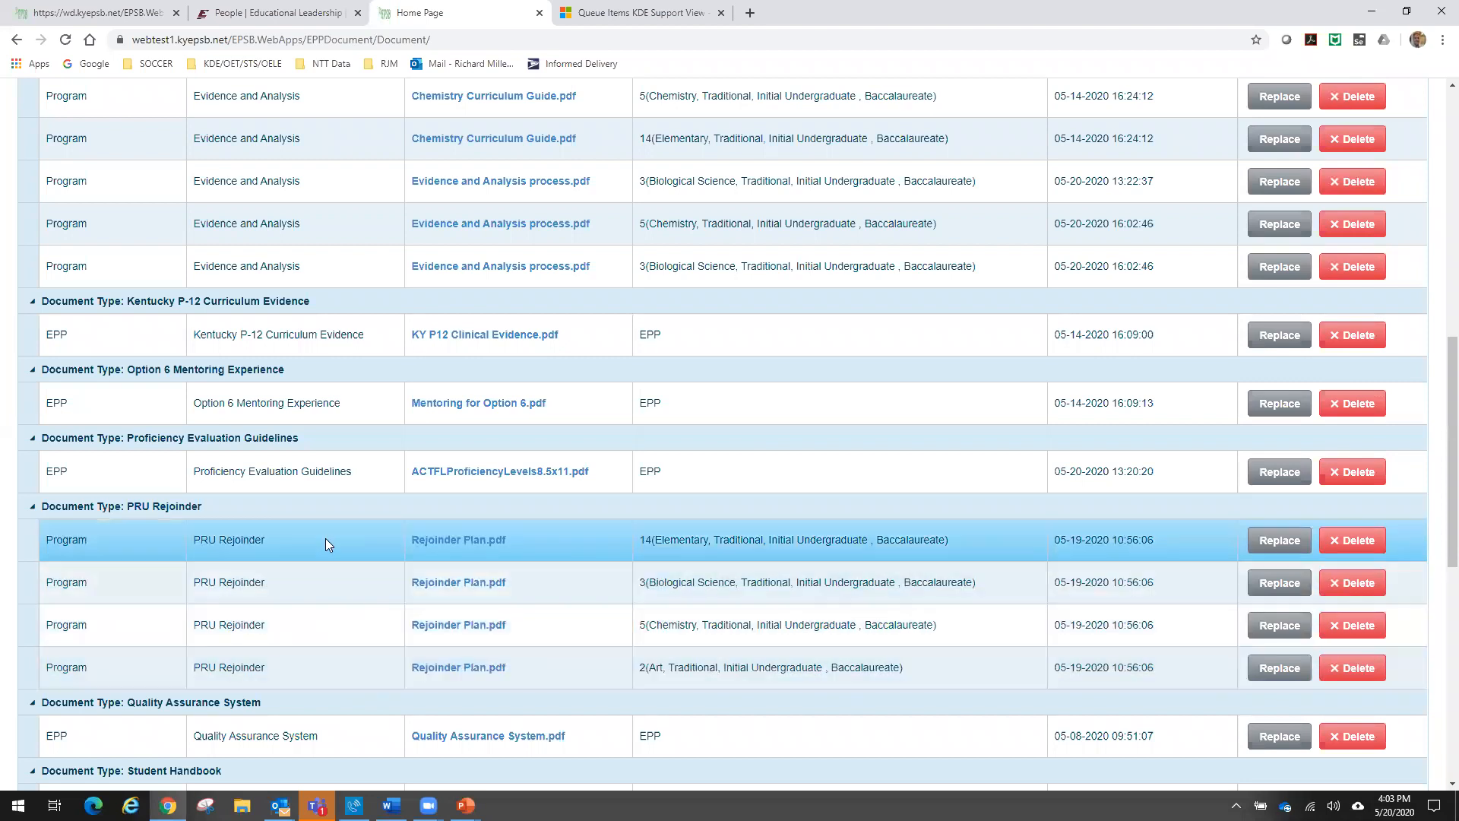
scroll(326, 536, down, 1)
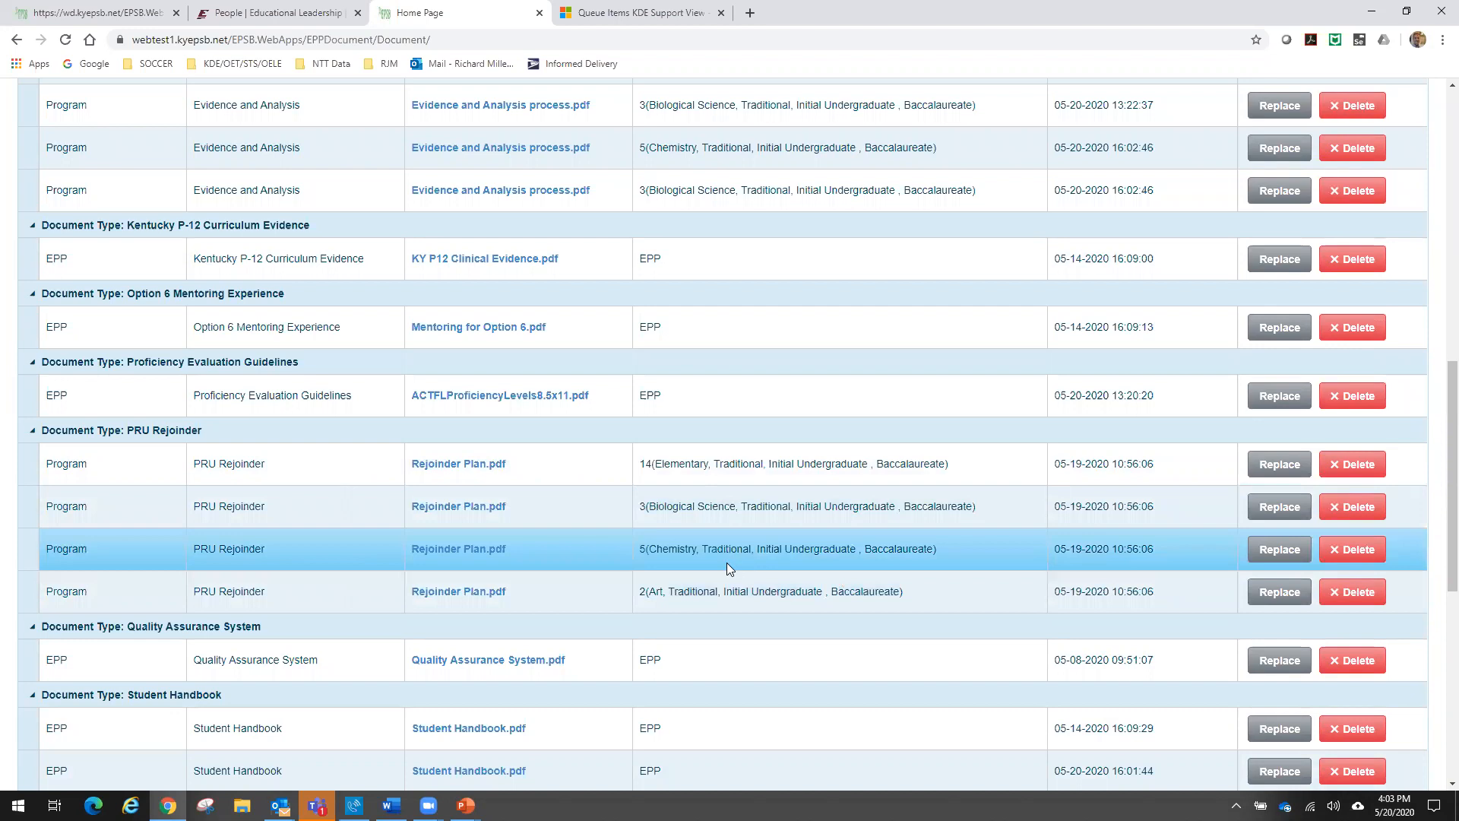
scroll(726, 564, up, 8)
scroll(725, 562, up, 3)
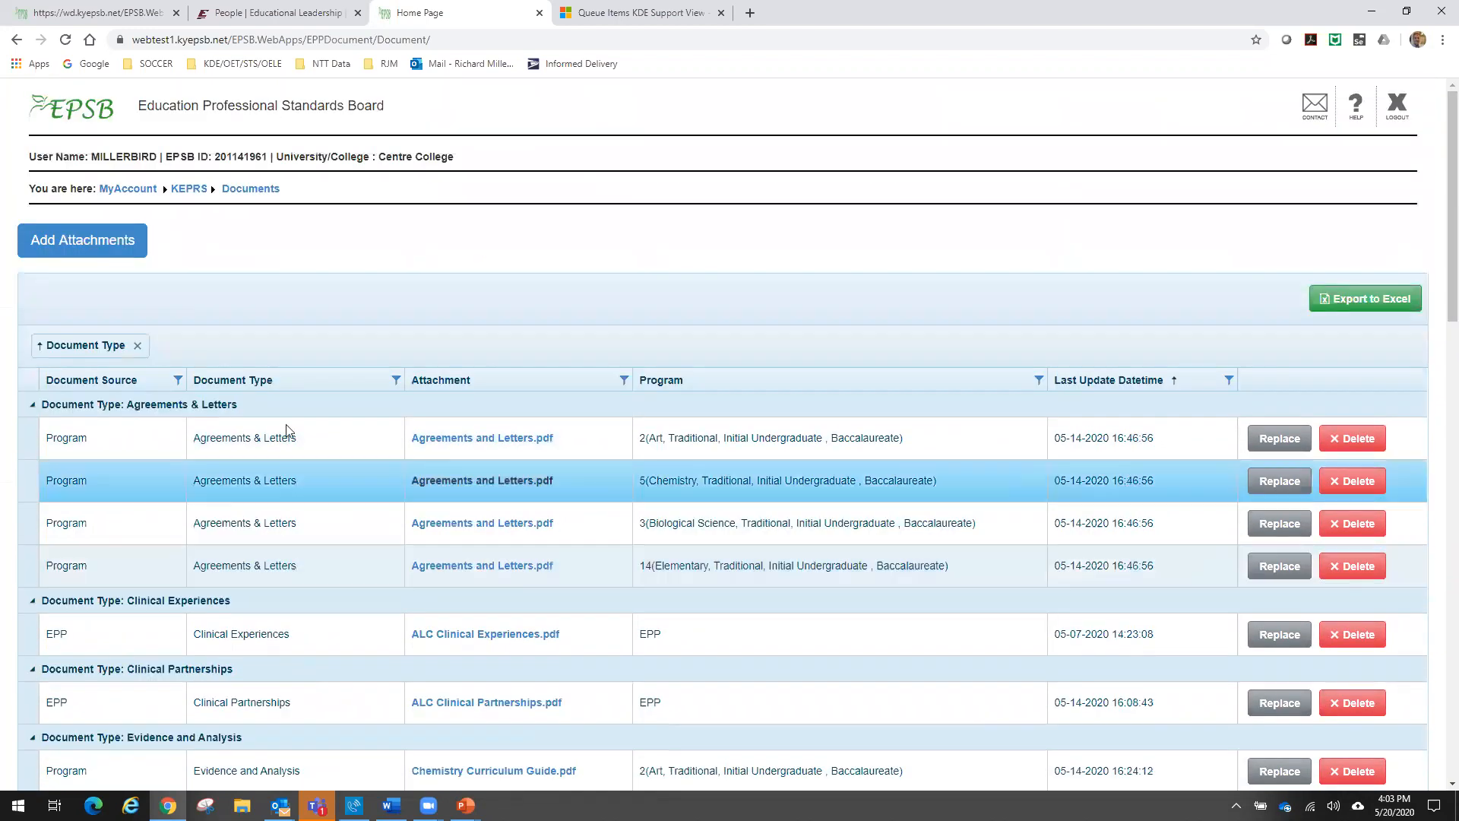
- Remove the Document Type grouping and sort the documents by Last Update Datetime in descending order
click(134, 345)
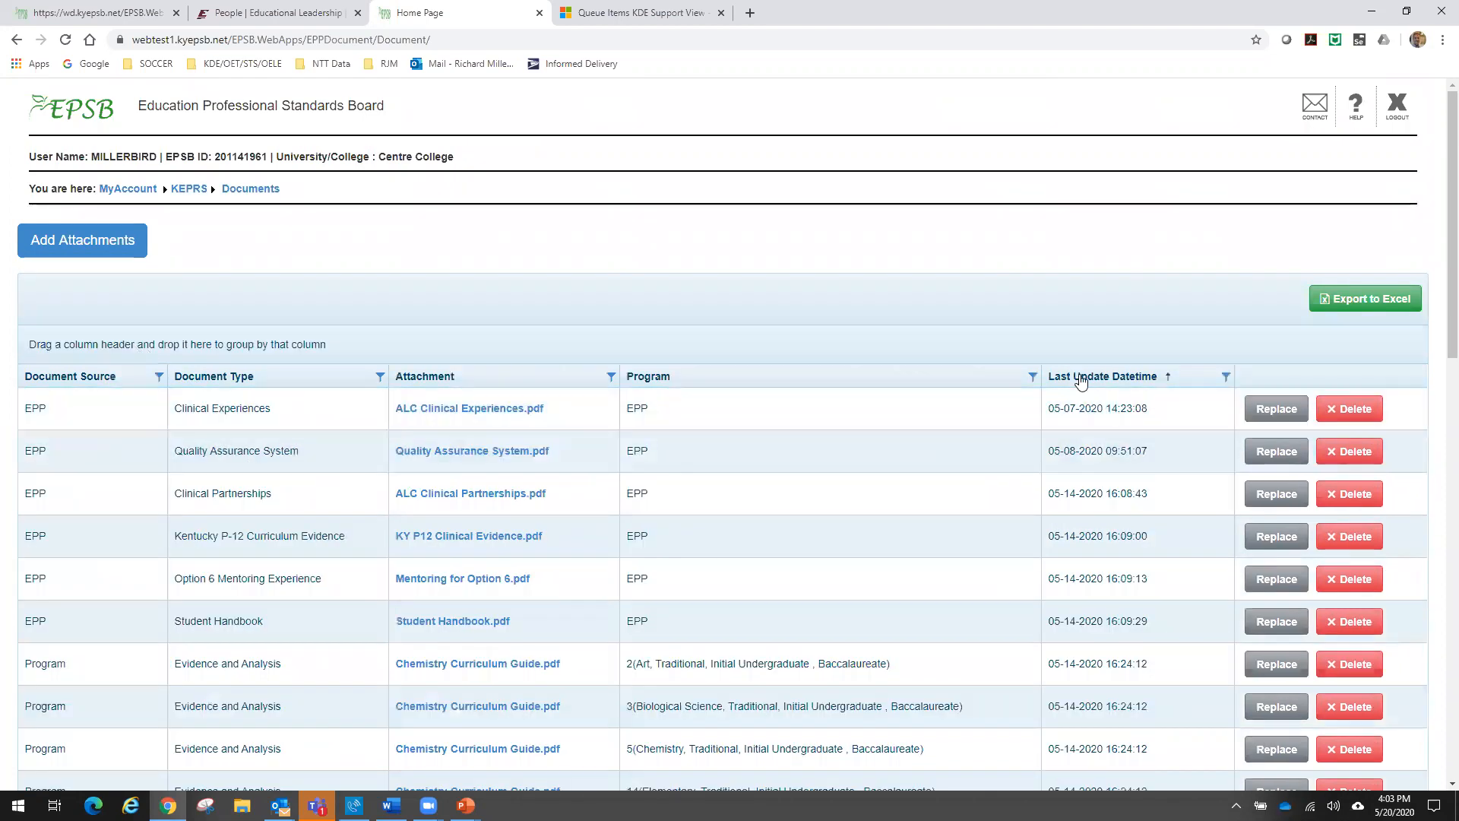
click(1080, 380)
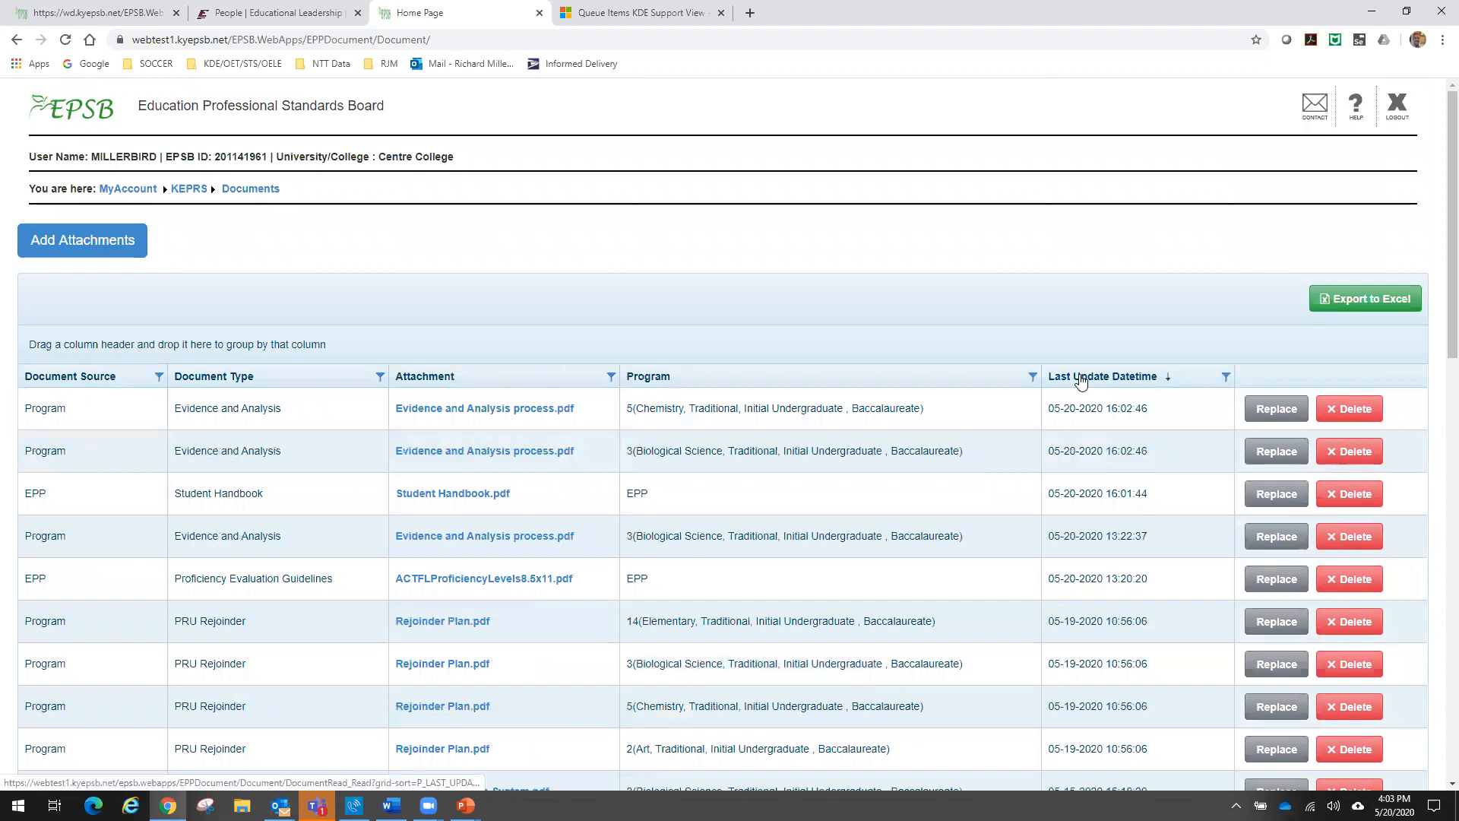